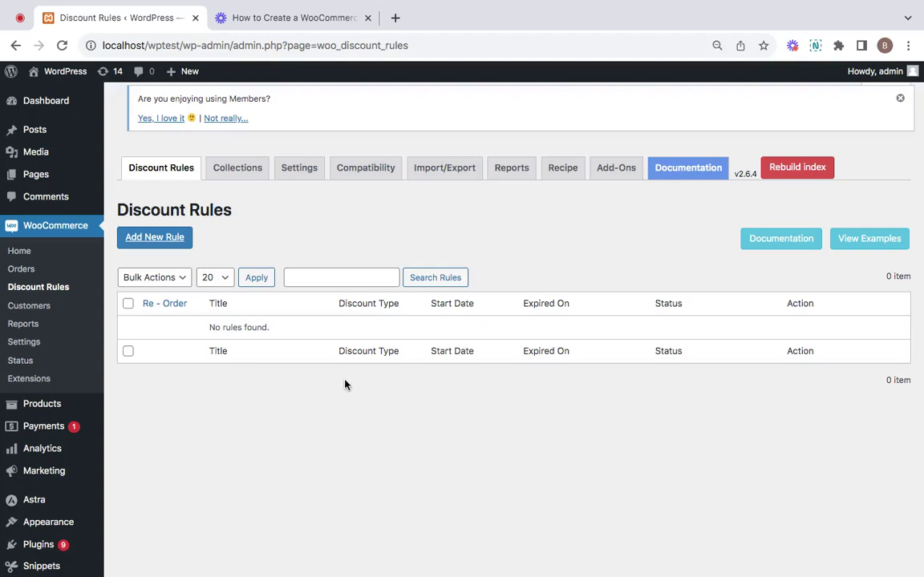
# Step: Start a new discount rule from the Discount Rules page
pyautogui.click(181, 246)
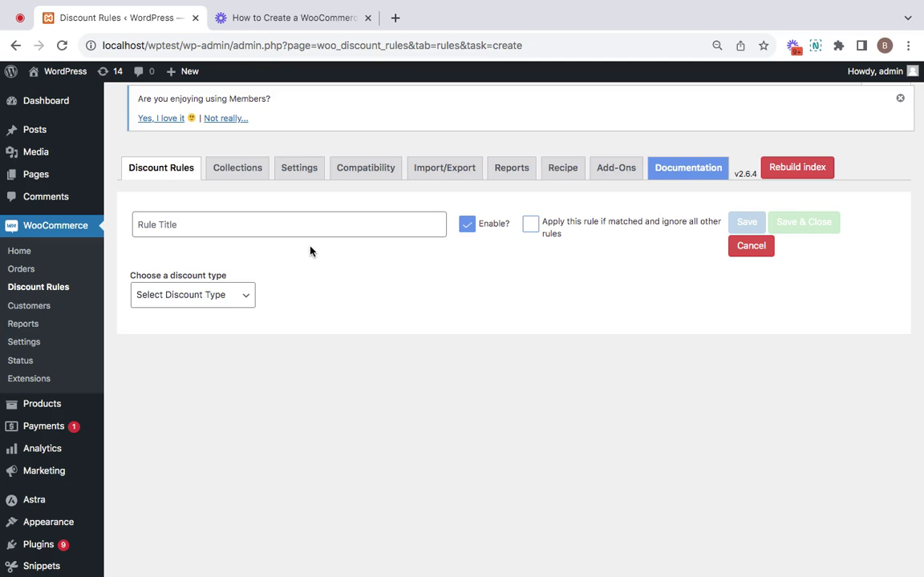
# Step: Give the new rule the title 'User specific coupon'
pyautogui.click(286, 228)
pyautogui.write('User ')
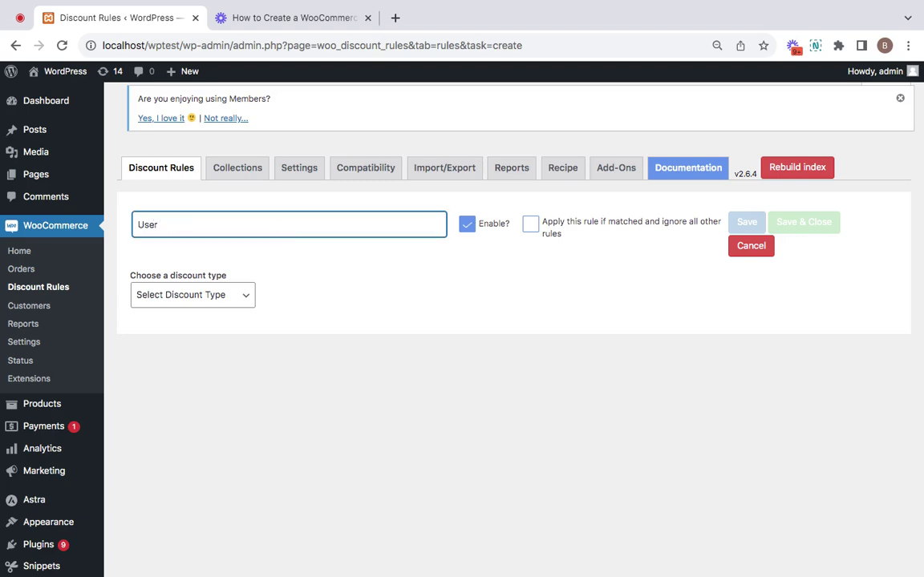
pyautogui.write('specific coupon')
pyautogui.click(236, 296)
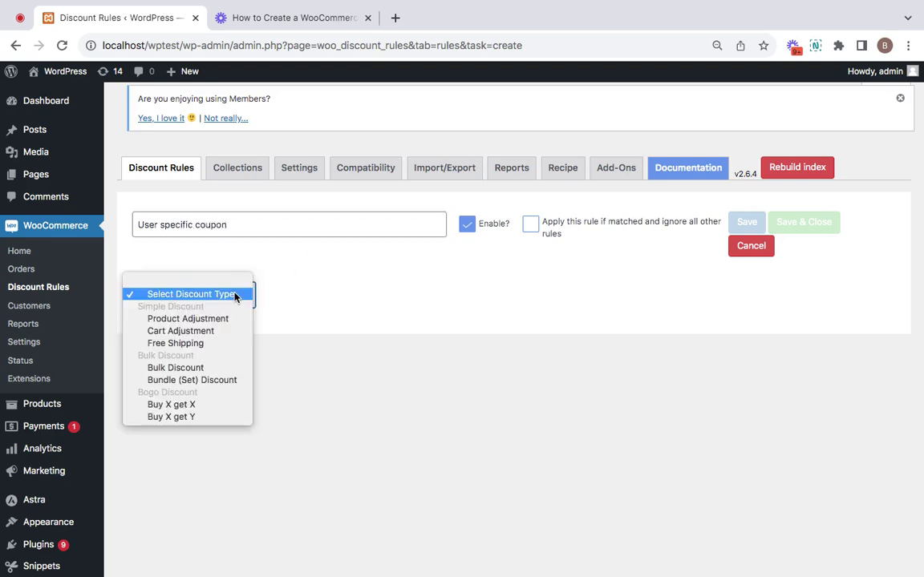
# Step: Make the rule a Cart Adjustment that applies to All Products
pyautogui.click(216, 332)
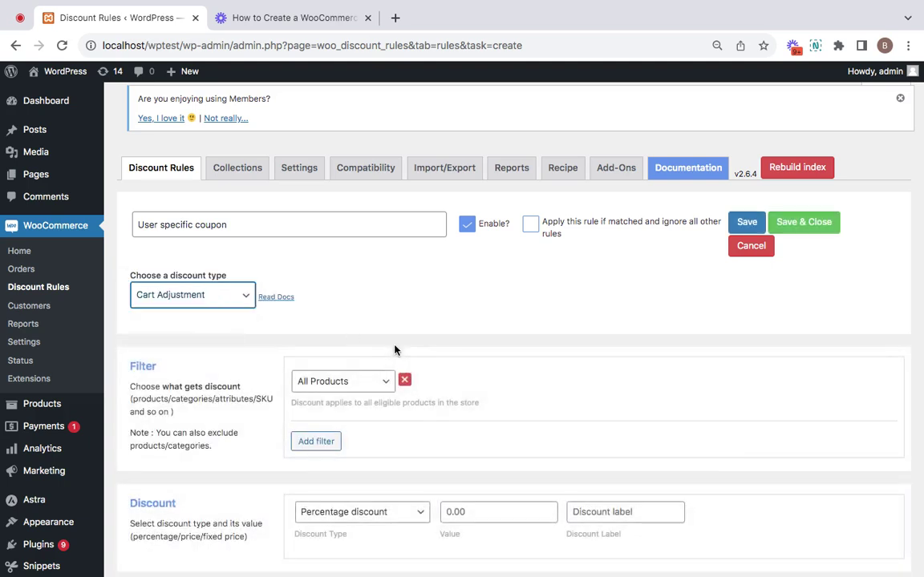
pyautogui.scroll(-2, 289, 320)
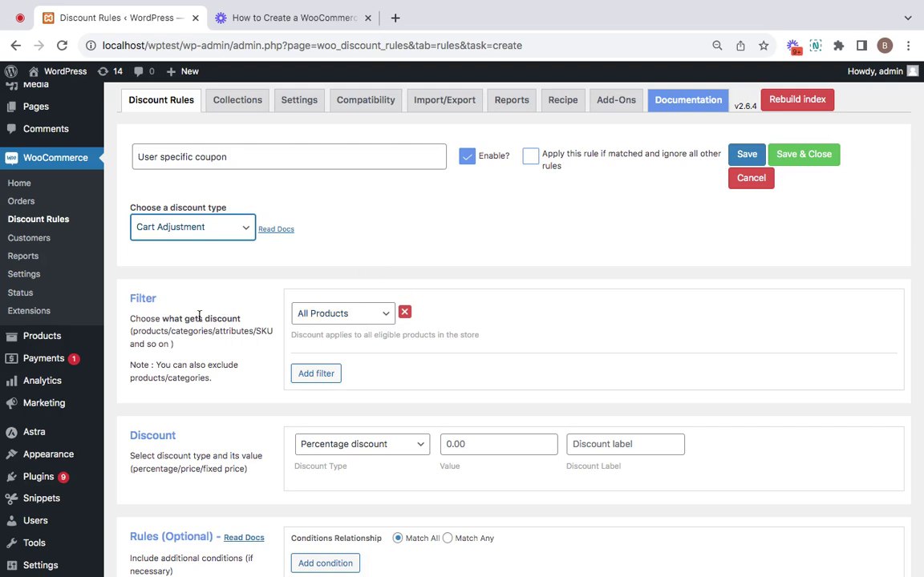
pyautogui.click(369, 321)
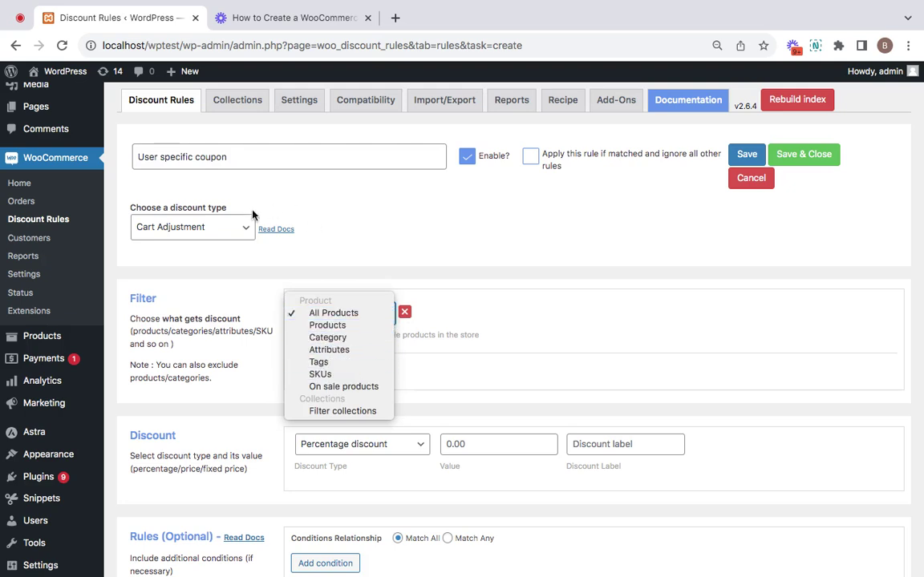
pyautogui.click(356, 314)
pyautogui.scroll(-1, 453, 388)
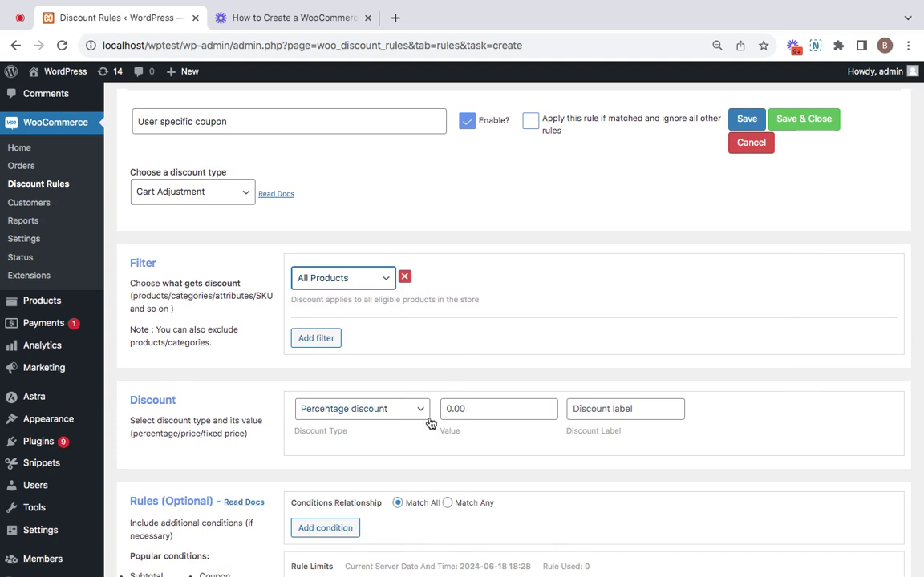
# Step: Set the cart discount to a Fixed discount of 20
pyautogui.click(470, 409)
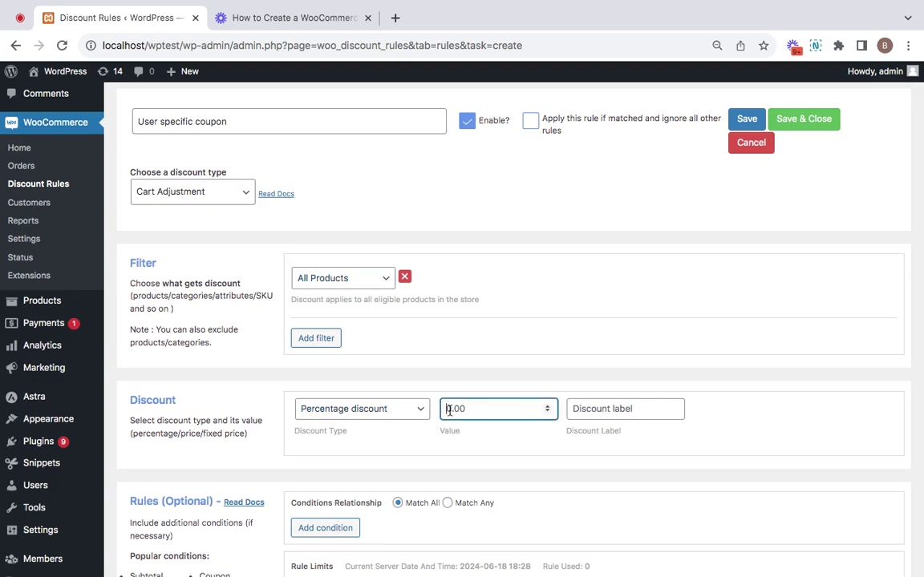
pyautogui.click(418, 377)
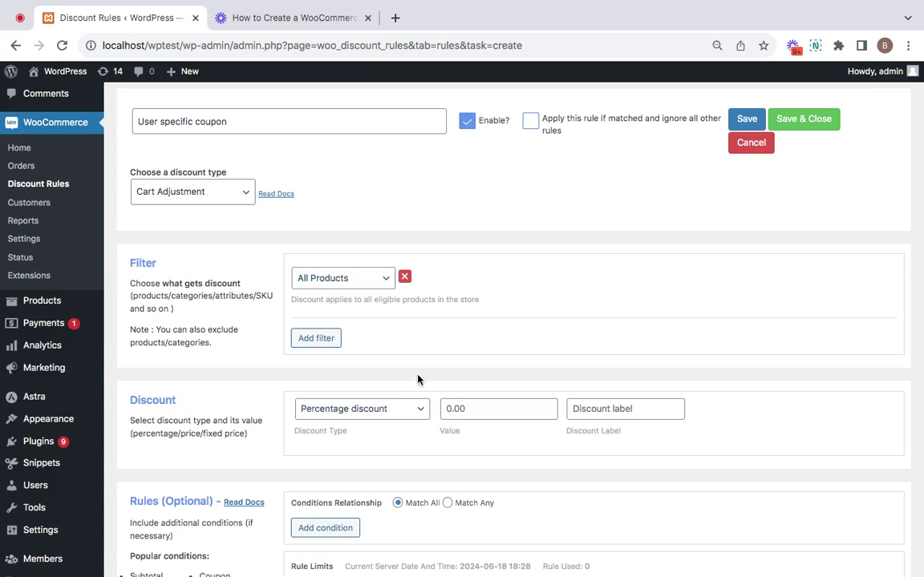
pyautogui.click(421, 413)
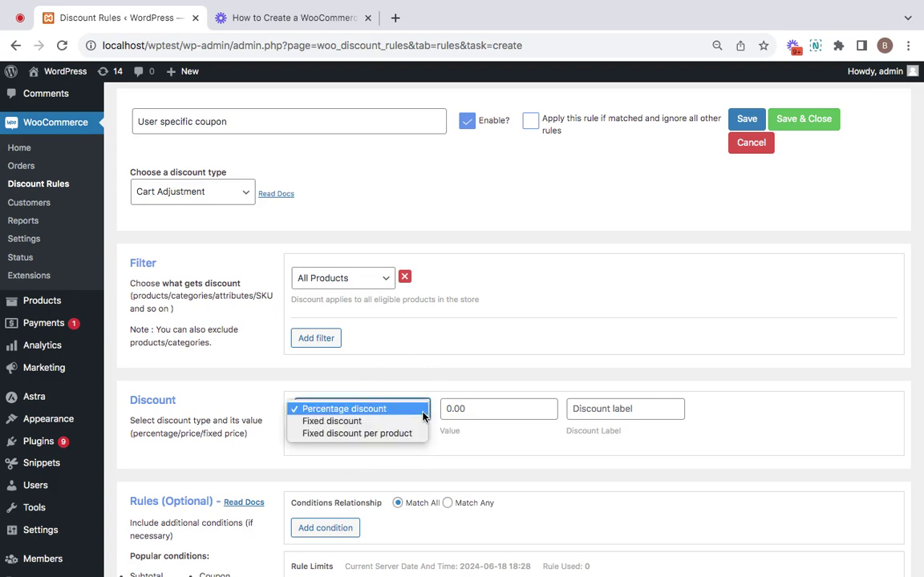
pyautogui.click(376, 424)
pyautogui.click(478, 411)
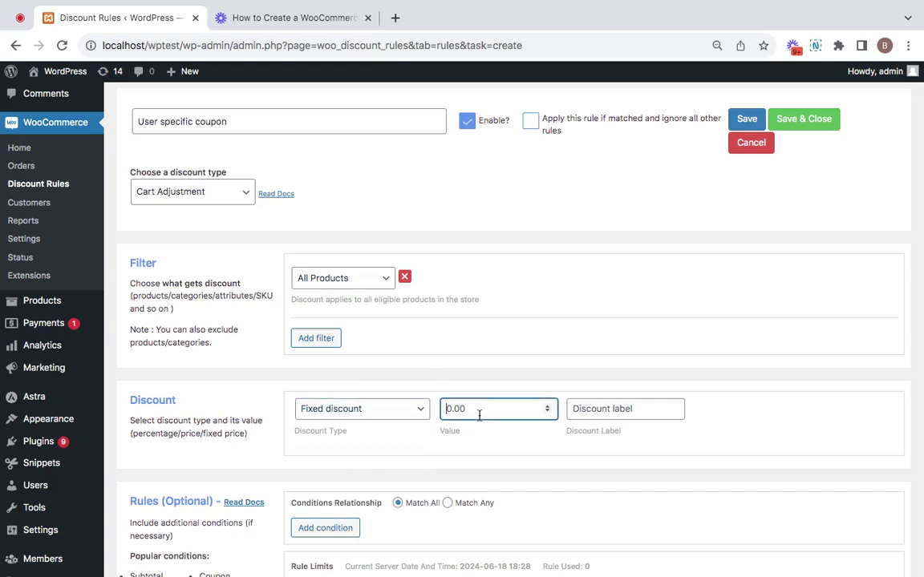
pyautogui.press('super+a')
pyautogui.write('20')
# Step: Enter the discount label 'cartdiscount', then delete it again
pyautogui.click(630, 410)
pyautogui.write('cartd')
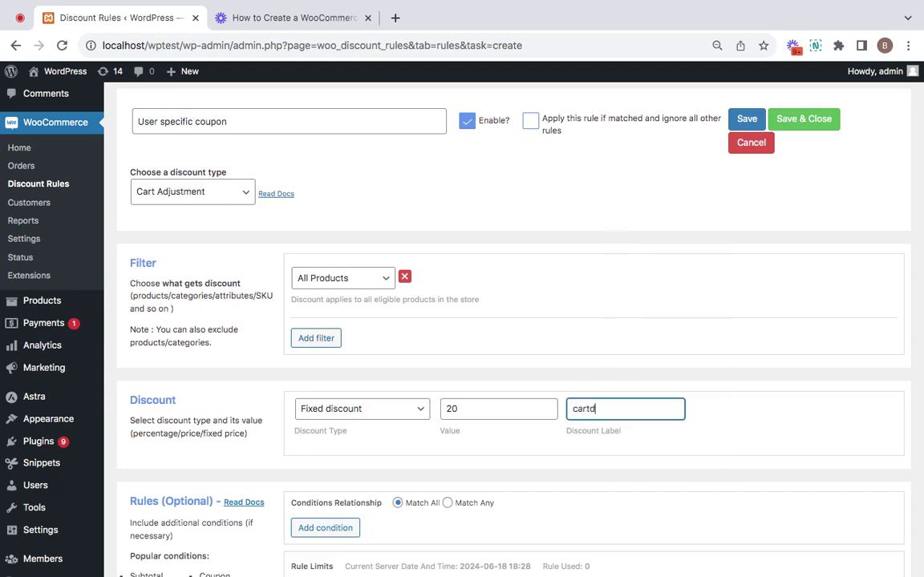
pyautogui.write('iscount')
pyautogui.moveTo(635, 411); pyautogui.dragTo(561, 410)
pyautogui.press('BackSpace')
pyautogui.click(226, 199)
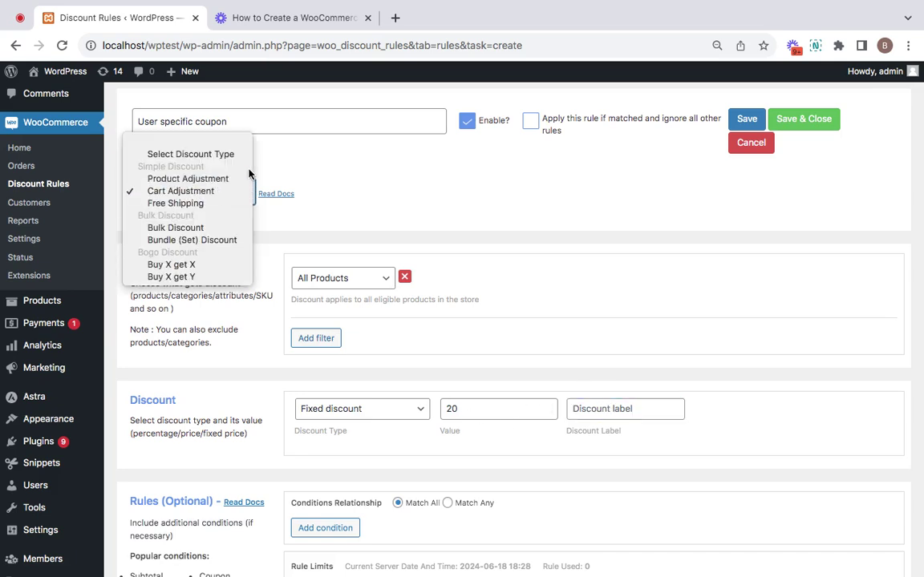
# Step: Clear the discount type, then choose Product Adjustment instead
pyautogui.click(223, 153)
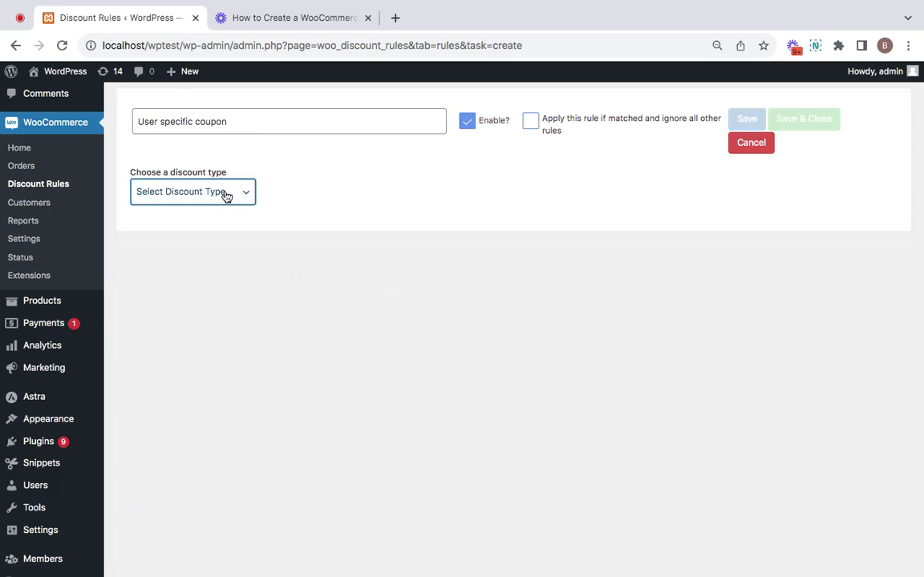
pyautogui.click(226, 196)
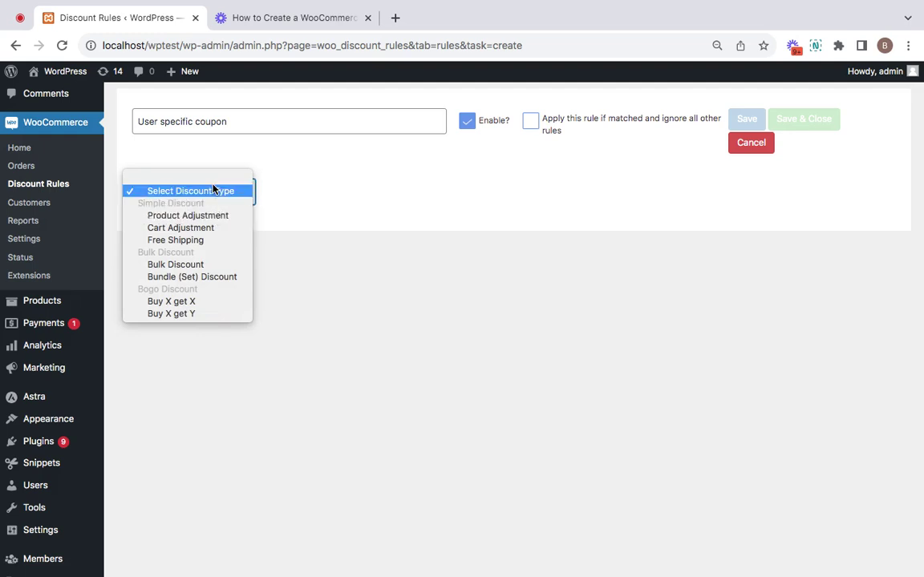
pyautogui.click(213, 216)
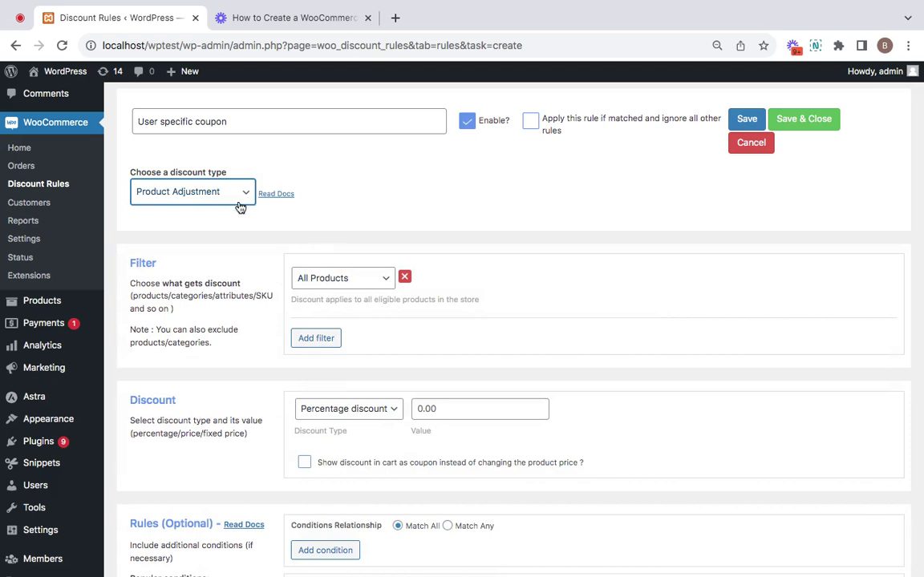
# Step: Limit the filter to Products In List containing only #353 Cap
pyautogui.click(350, 281)
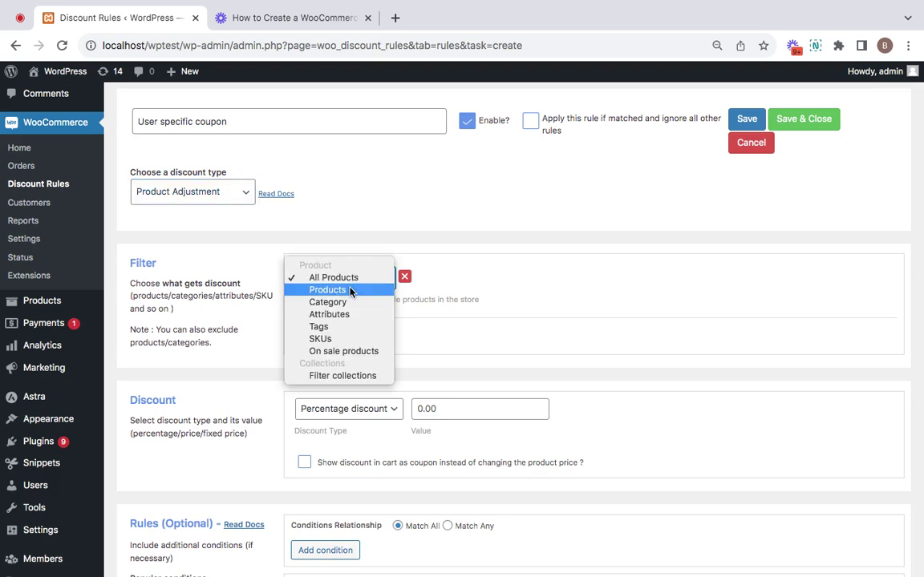
pyautogui.click(350, 290)
pyautogui.click(503, 281)
pyautogui.write('cap')
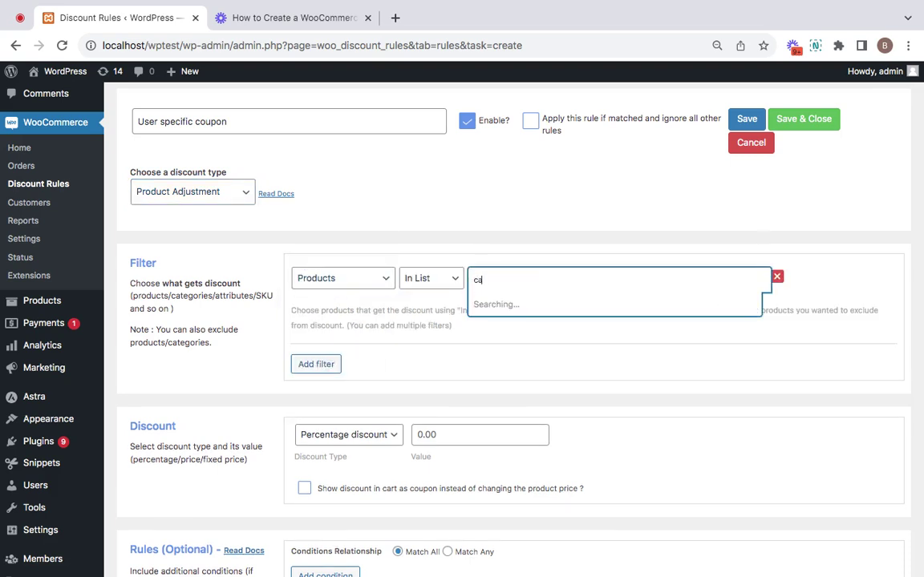
pyautogui.click(508, 305)
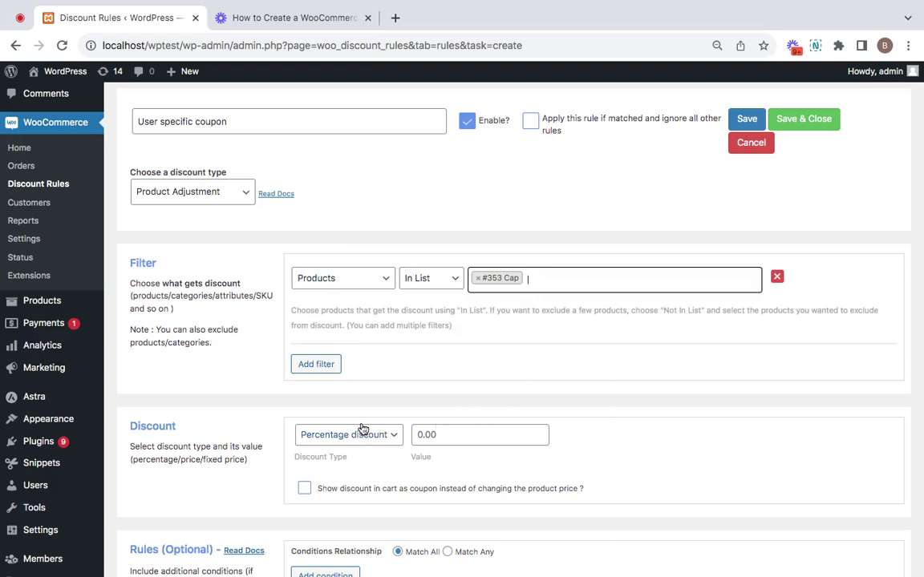
pyautogui.scroll(-1, 372, 480)
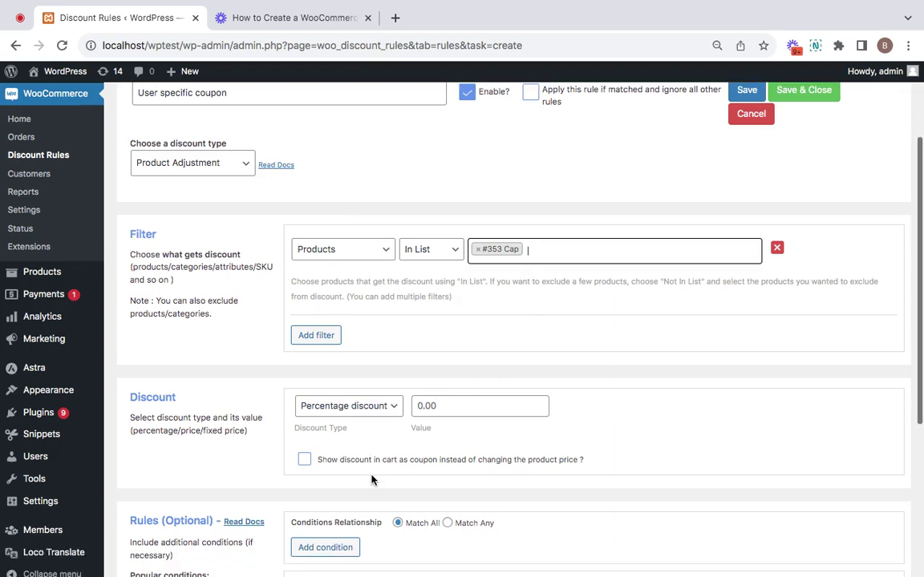
# Step: Change the product discount to a Fixed discount of 100
pyautogui.click(380, 407)
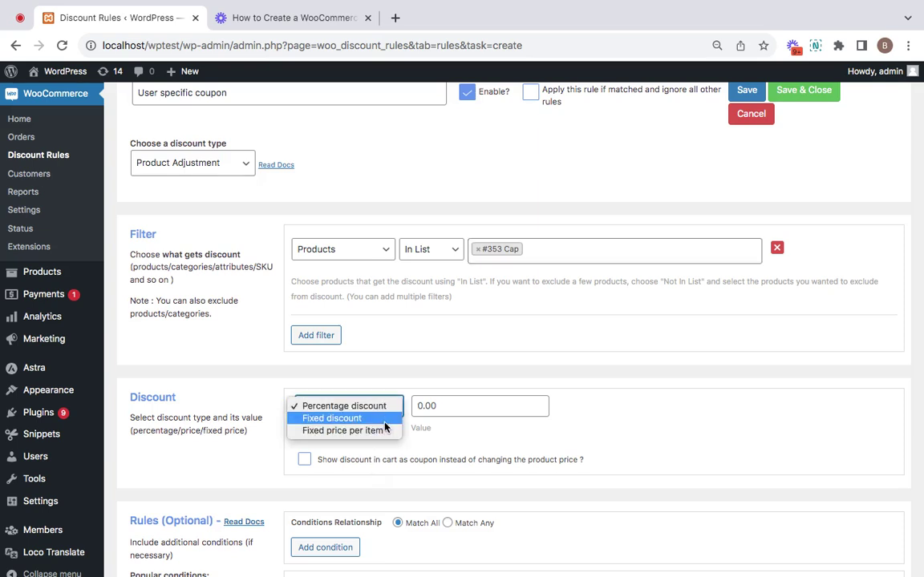
pyautogui.click(384, 421)
pyautogui.click(456, 409)
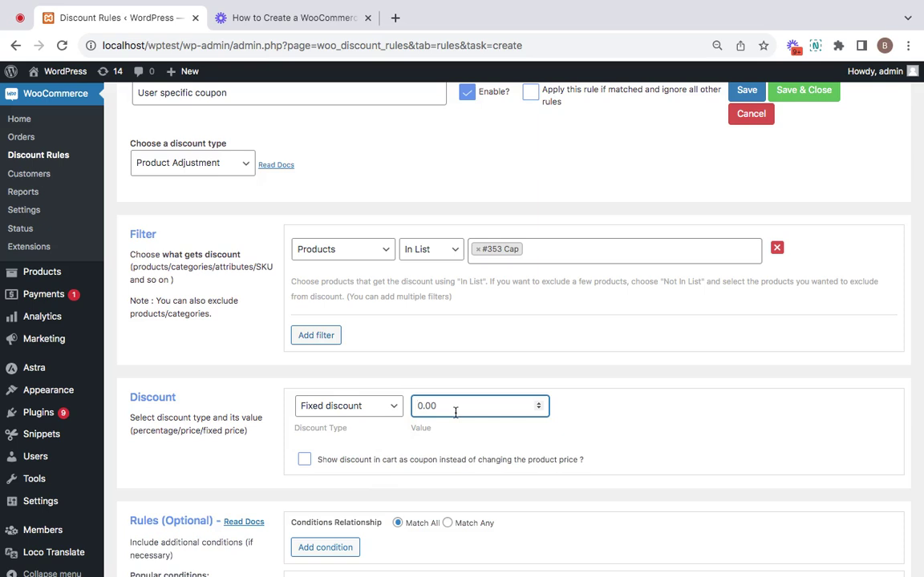
pyautogui.hotkey('ctrl', 'a')
pyautogui.write('100')
pyautogui.click(550, 431)
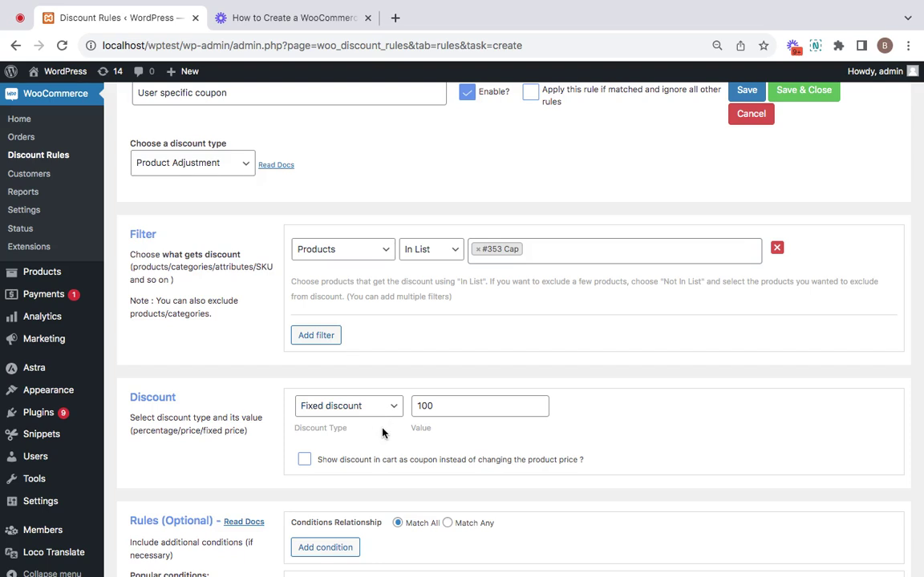
pyautogui.scroll(-2, 382, 433)
pyautogui.scroll(2, 382, 433)
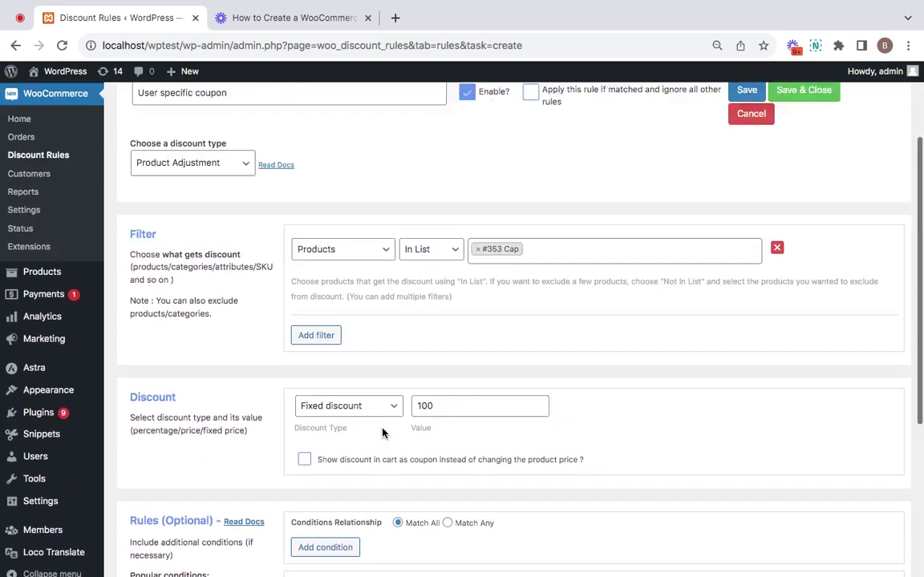
pyautogui.scroll(1, 382, 434)
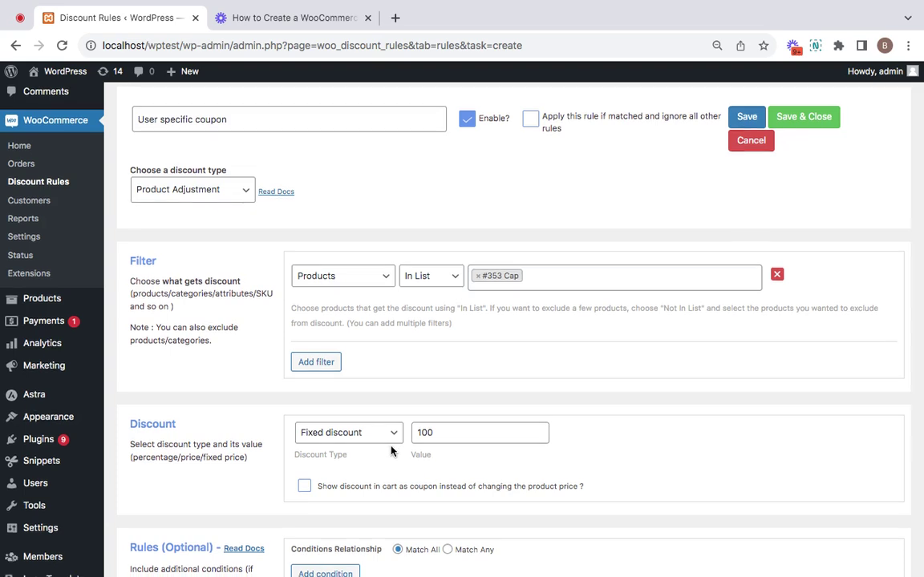
# Step: Add a Coupons condition using the custom coupon name ONLY4U
pyautogui.scroll(-5, 391, 451)
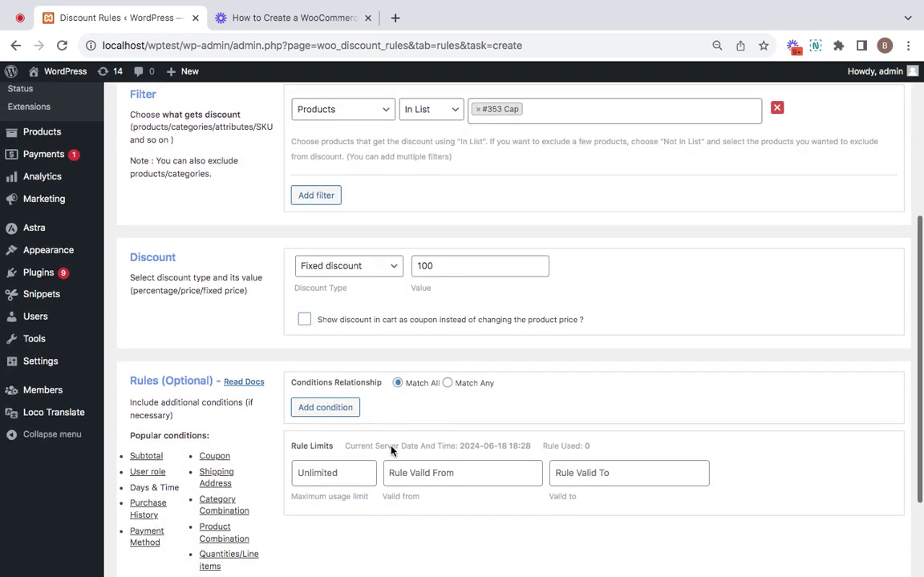
pyautogui.click(344, 408)
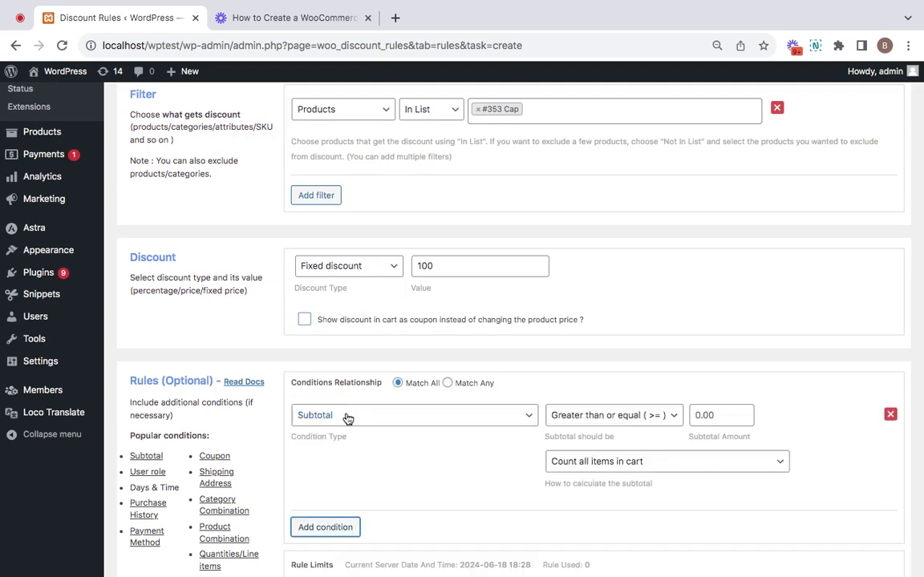
pyautogui.click(346, 418)
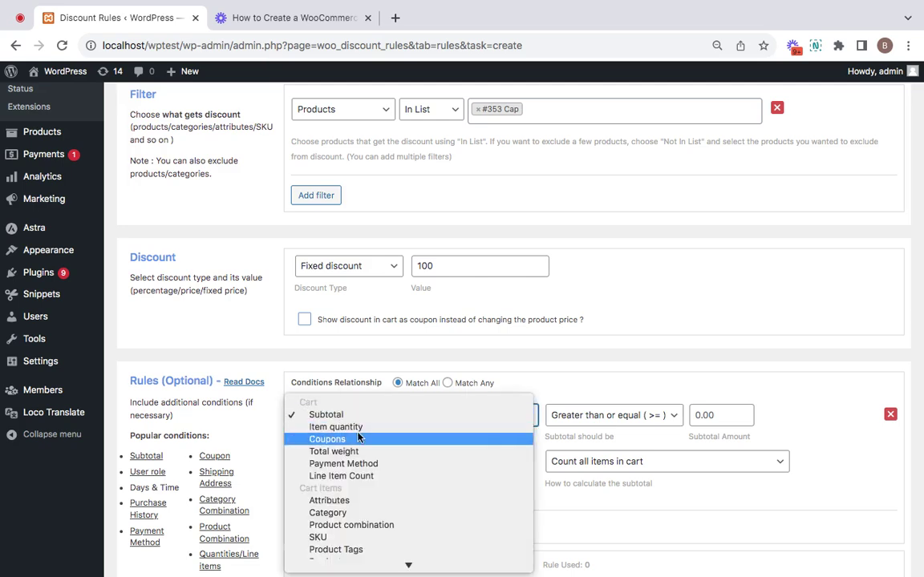
pyautogui.click(366, 444)
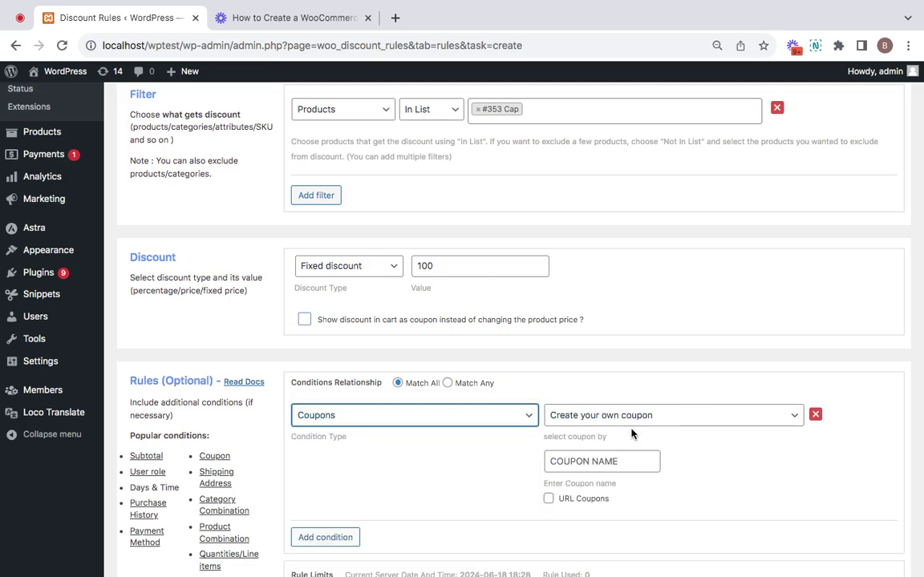
pyautogui.click(610, 461)
pyautogui.click(691, 464)
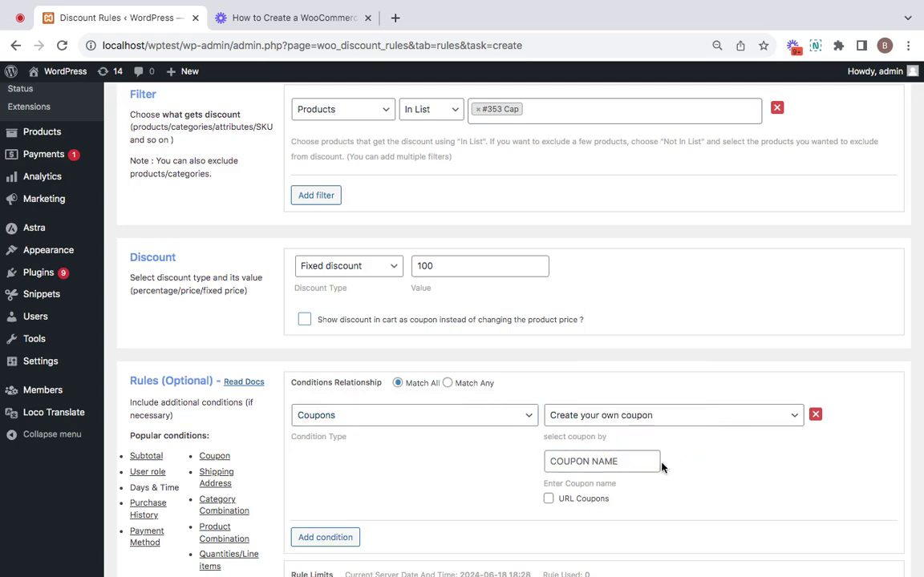
pyautogui.click(610, 461)
pyautogui.write('O')
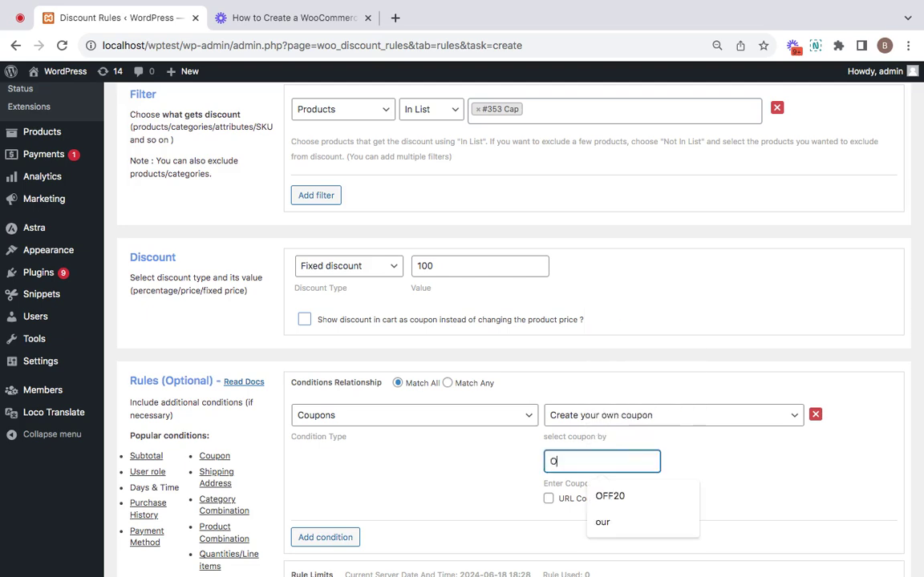
pyautogui.write('NLY4U')
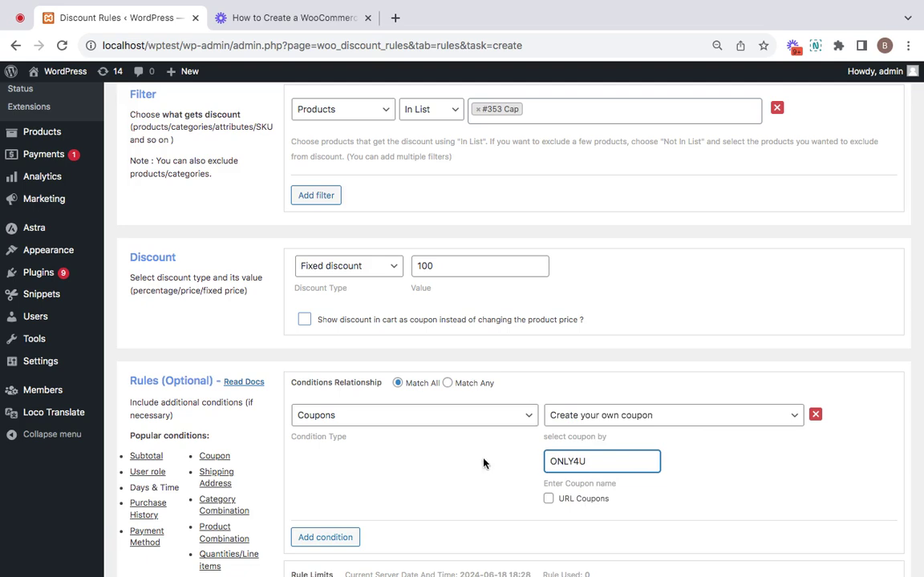
# Step: Add a second User condition restricting the rule to the customer's account, found by username search
pyautogui.click(331, 539)
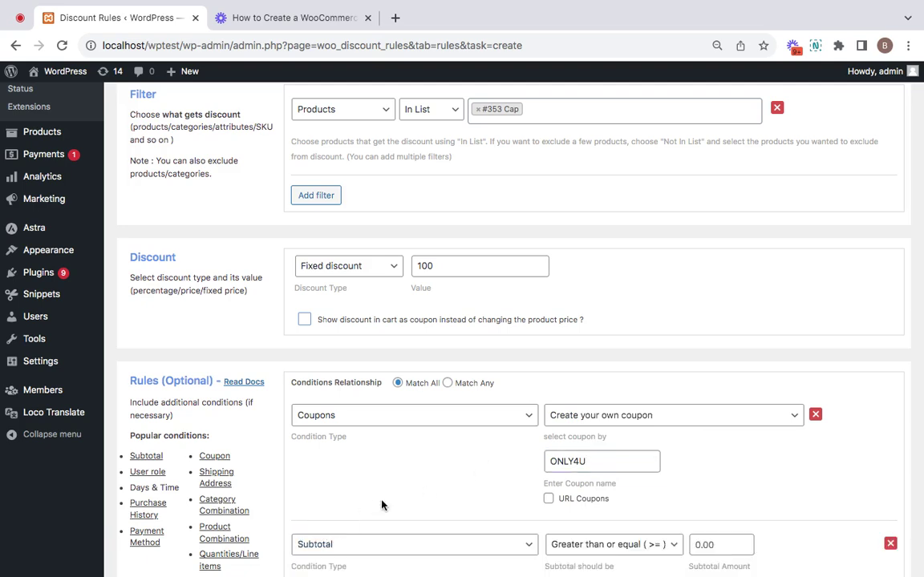
pyautogui.scroll(-2, 385, 481)
pyautogui.click(391, 481)
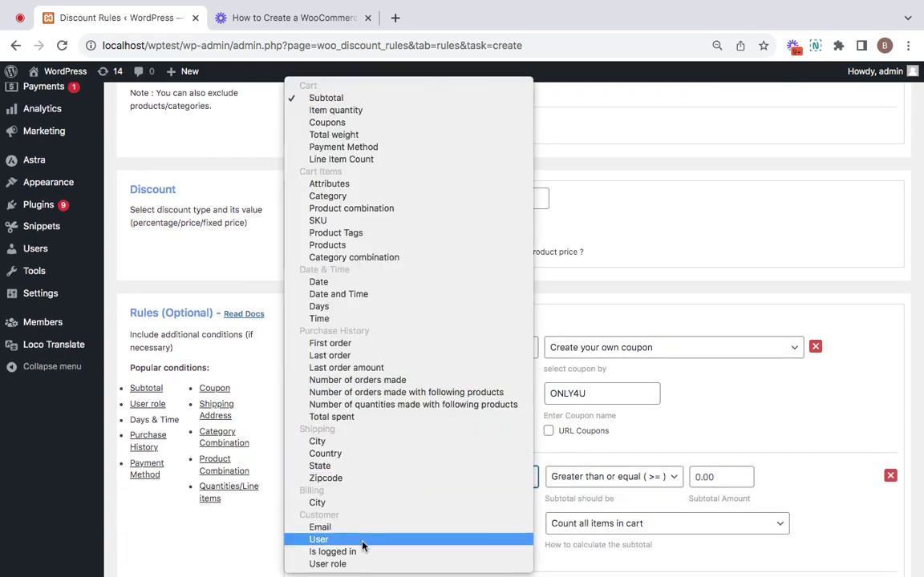
pyautogui.click(319, 540)
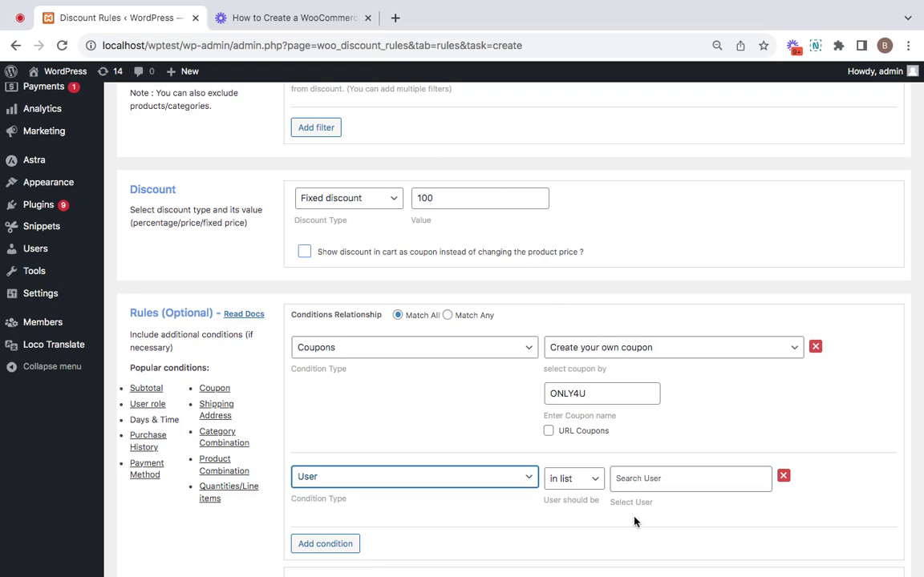
pyautogui.click(638, 481)
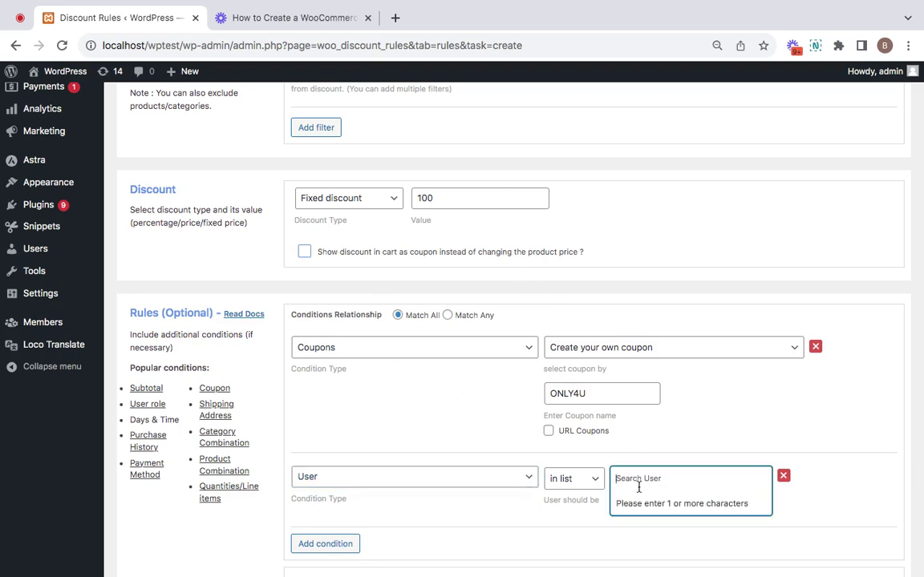
pyautogui.write('ben')
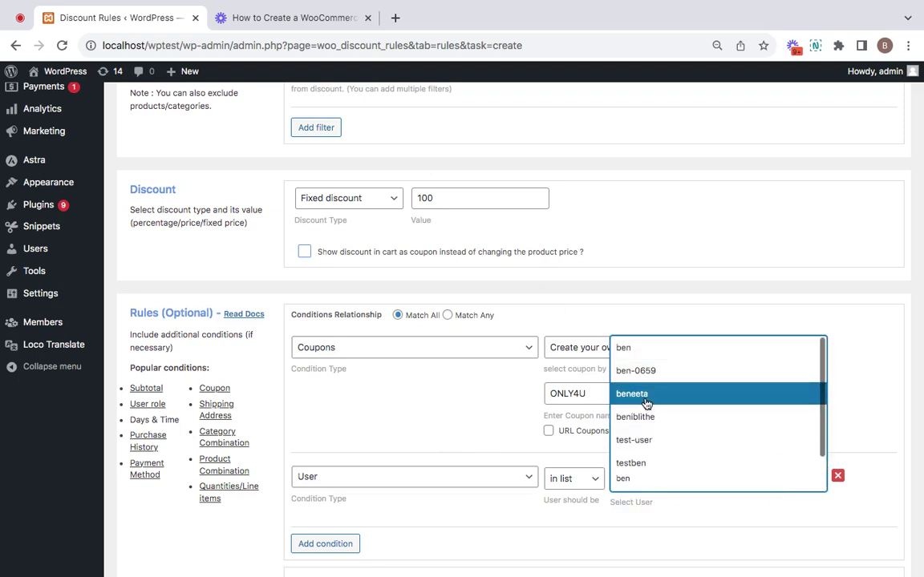
pyautogui.scroll(-1, 650, 458)
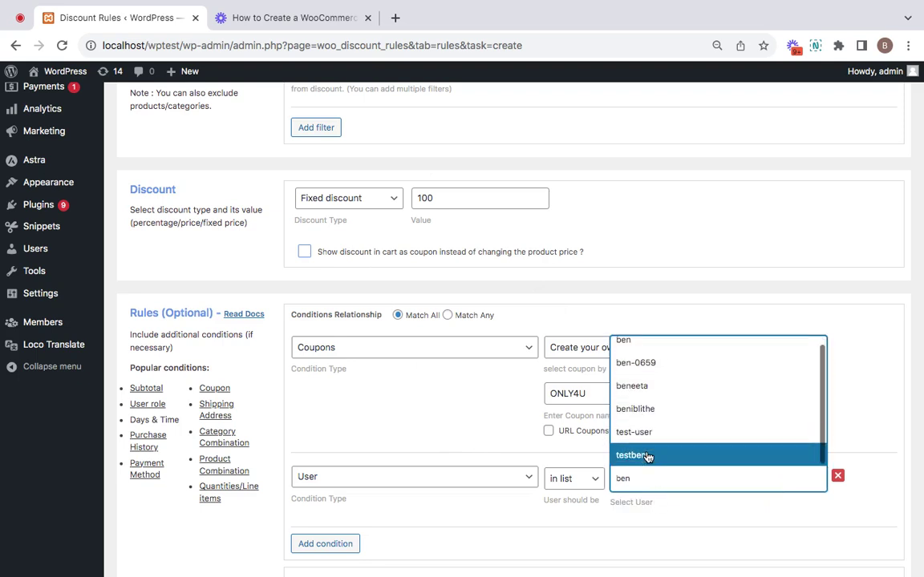
pyautogui.click(624, 343)
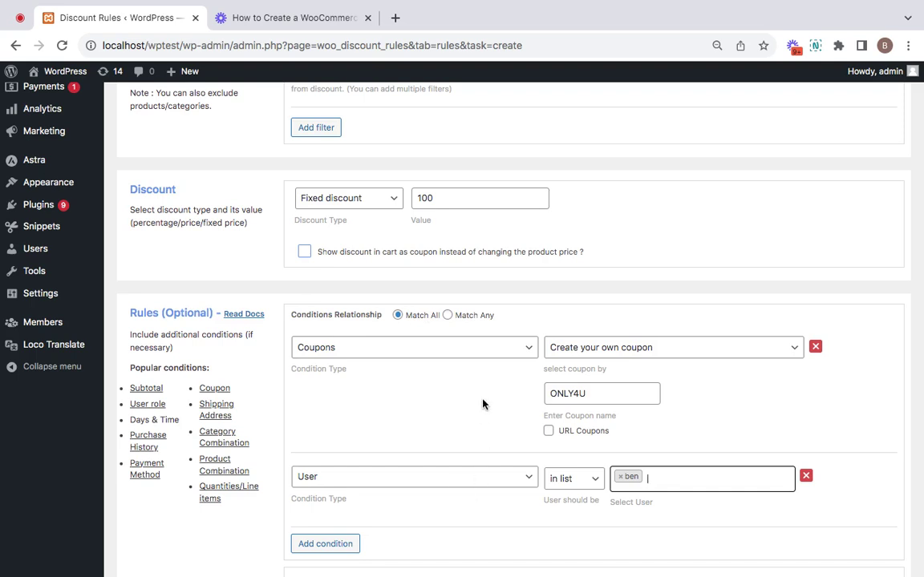
pyautogui.scroll(1, 483, 399)
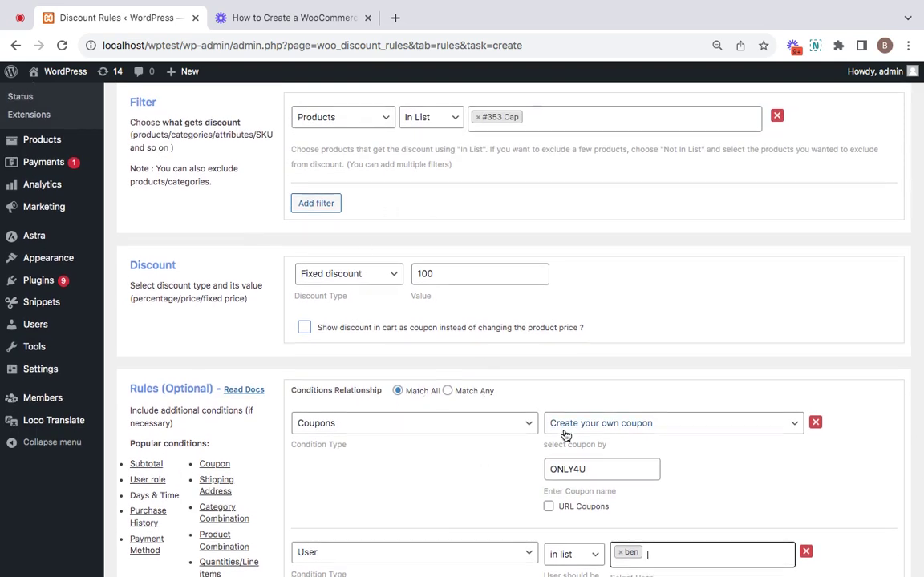
pyautogui.scroll(2, 565, 435)
pyautogui.scroll(-3, 564, 435)
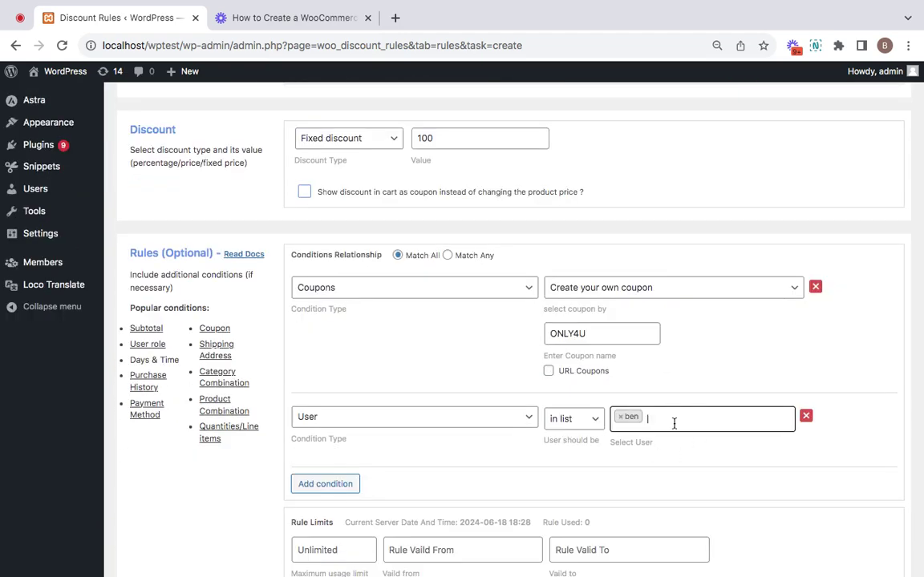
pyautogui.scroll(1, 666, 323)
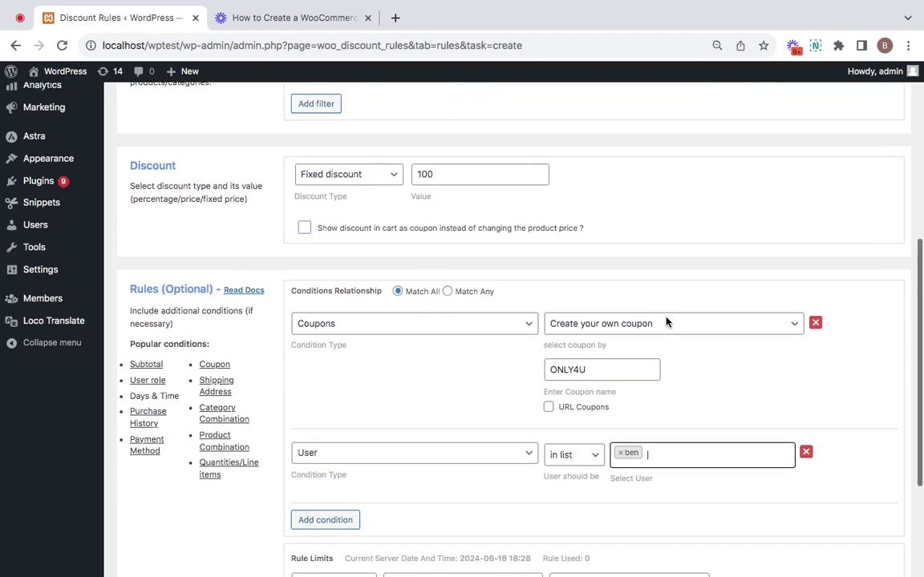
pyautogui.scroll(5, 665, 322)
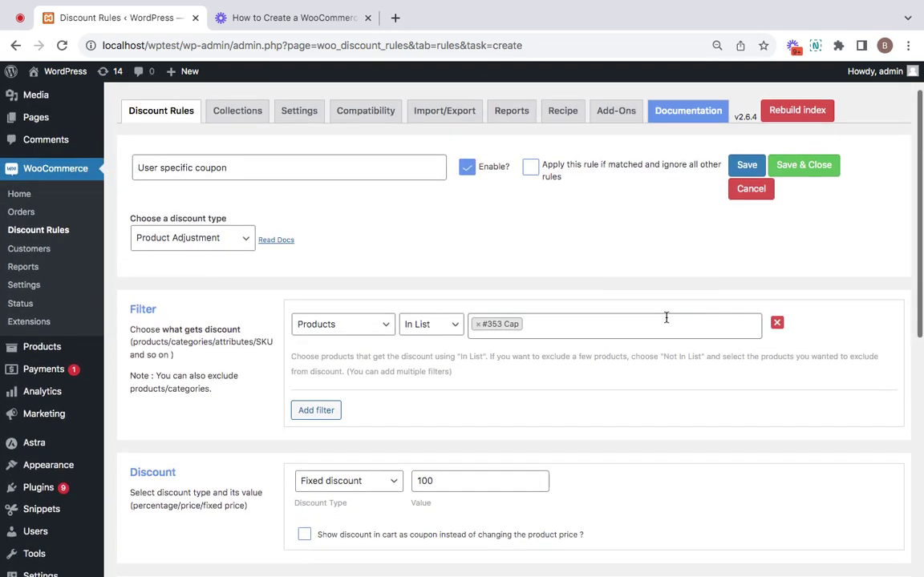
# Step: Save the rule as ID 248 and review its saved settings
pyautogui.click(750, 164)
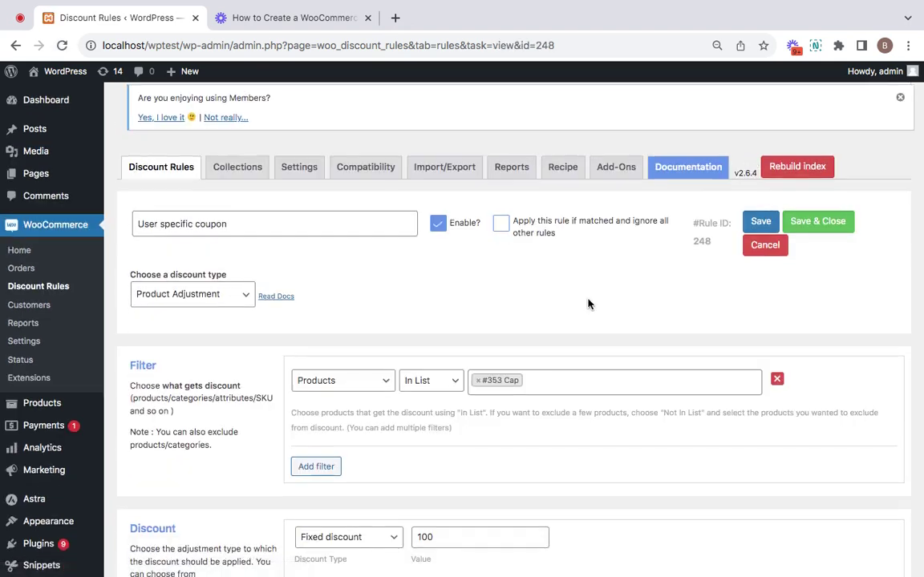
pyautogui.scroll(-5, 588, 304)
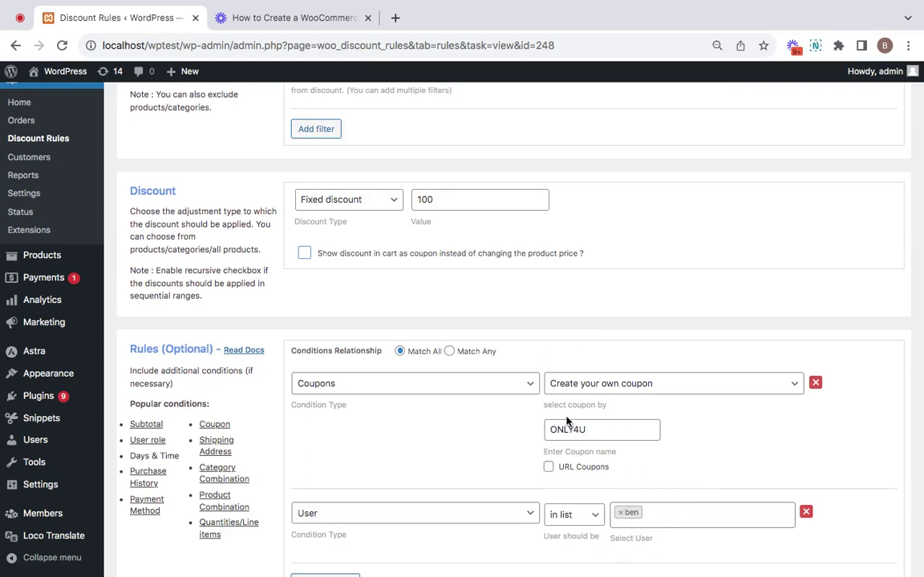
pyautogui.scroll(1, 565, 425)
pyautogui.scroll(2, 437, 288)
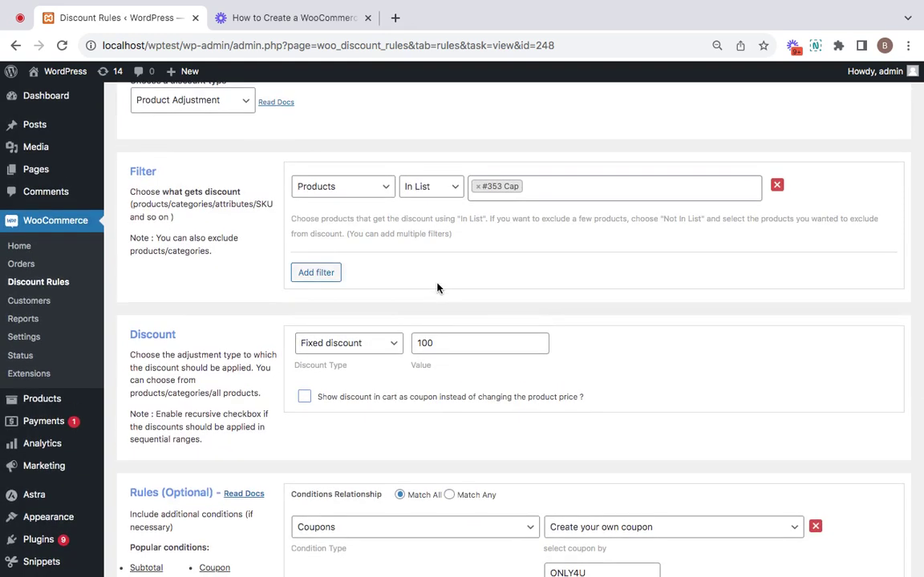
pyautogui.scroll(-1, 437, 289)
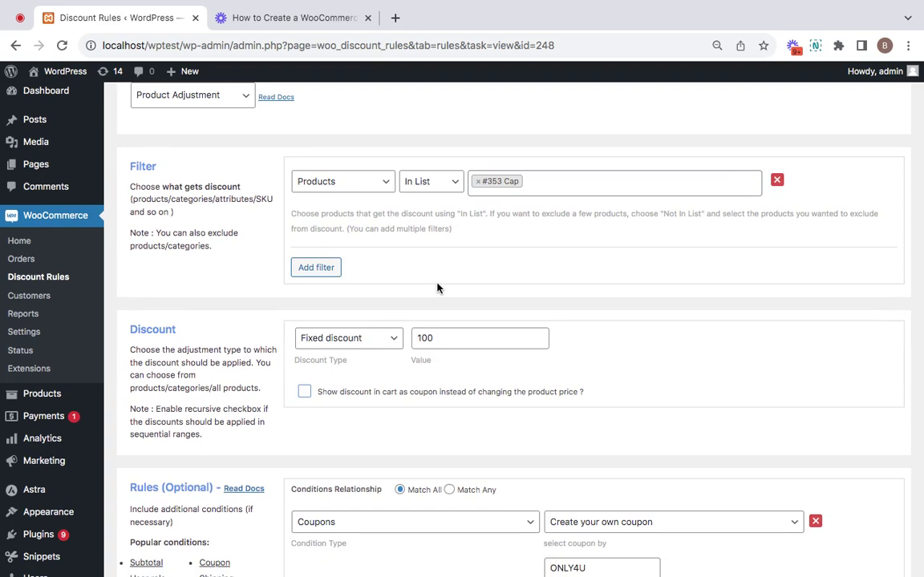
# Step: Open the store's My account page in a private window, then return to the admin
pyautogui.rightClick(69, 72)
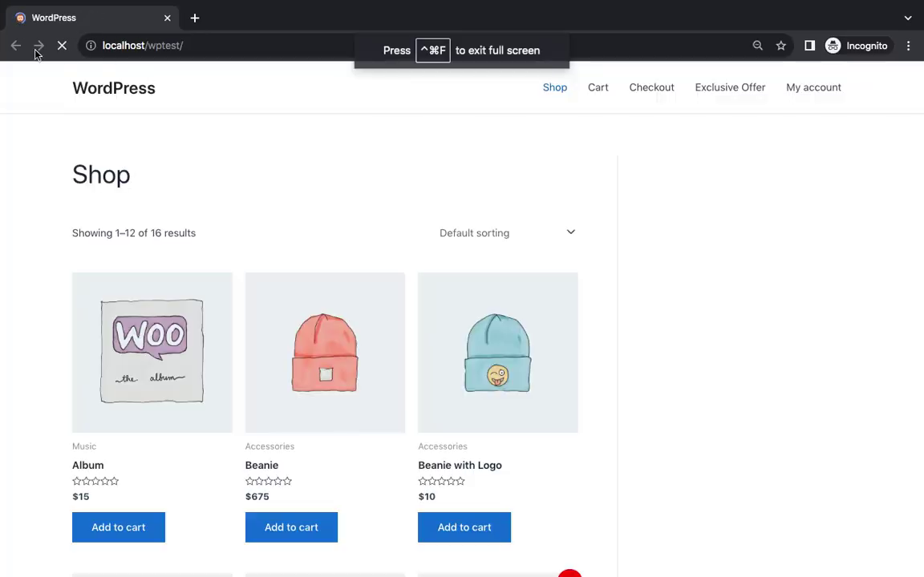
pyautogui.click(44, 25)
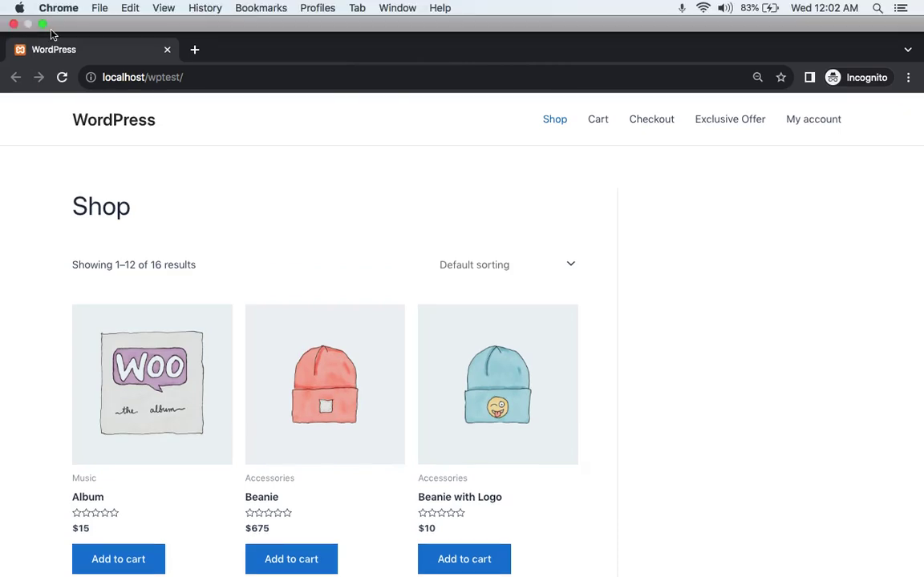
pyautogui.click(38, 24)
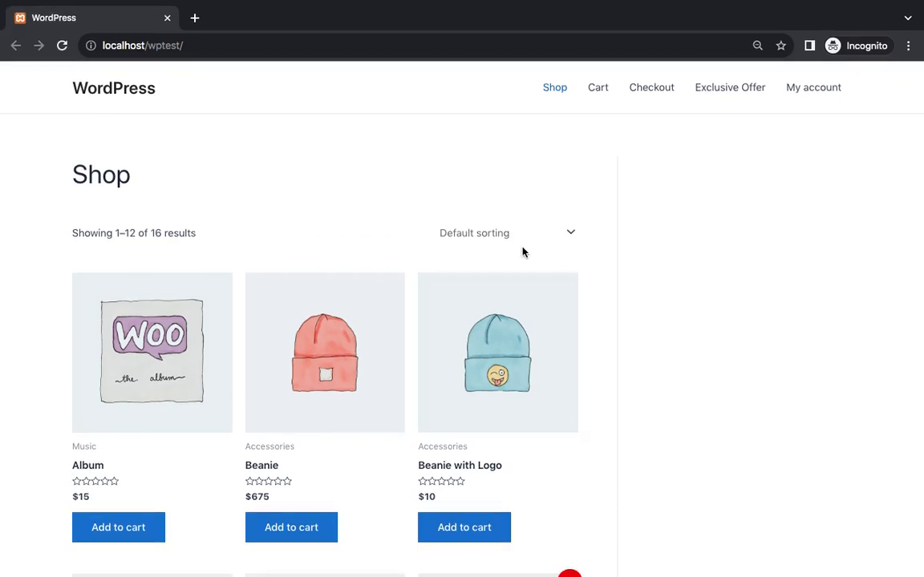
pyautogui.click(814, 92)
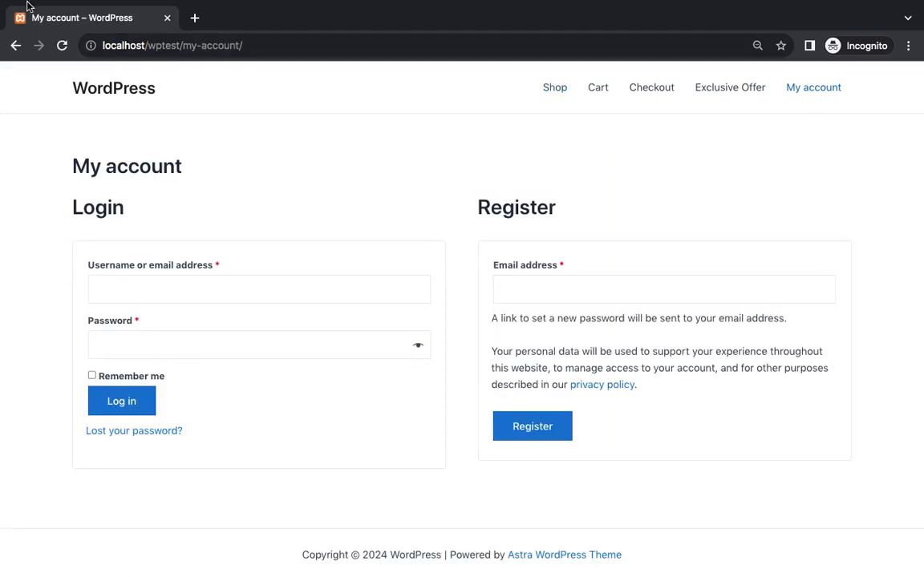
pyautogui.click(40, 24)
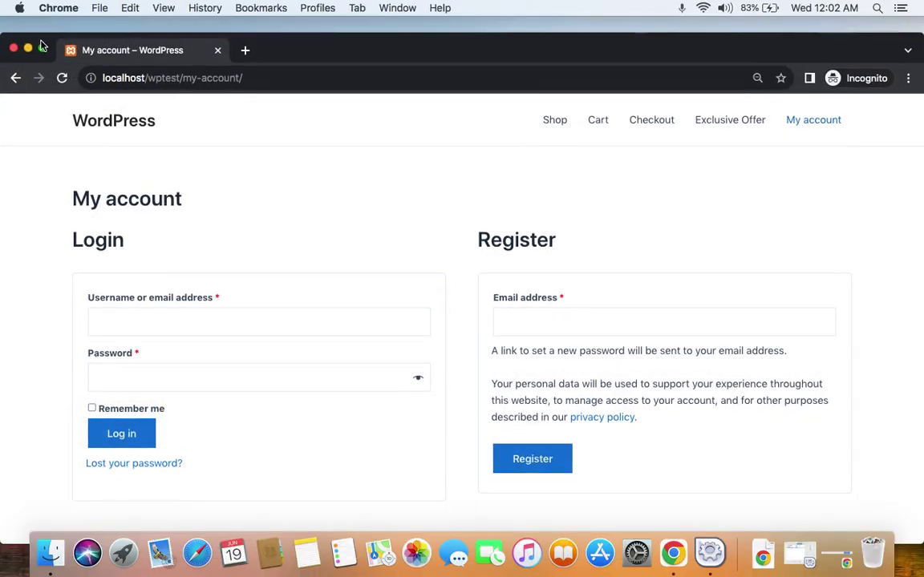
pyautogui.click(28, 50)
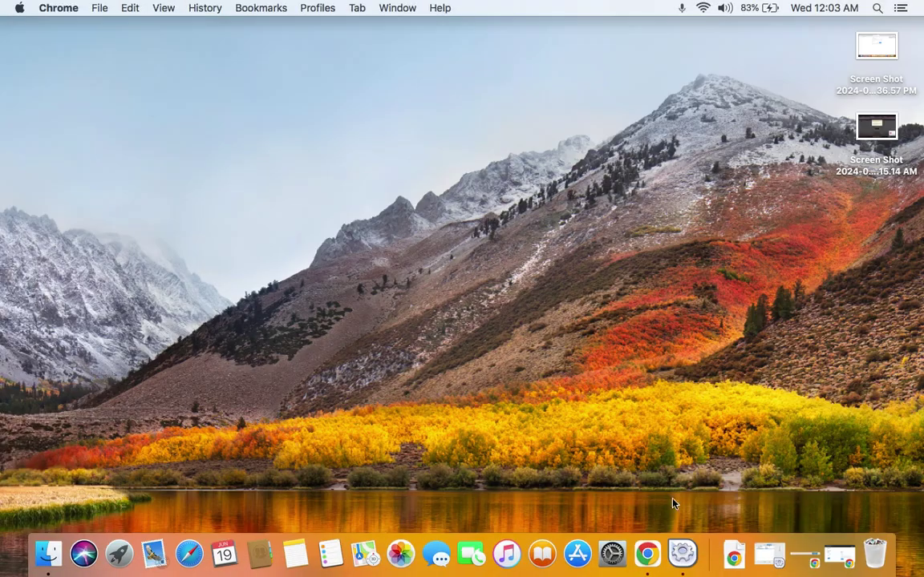
pyautogui.click(646, 552)
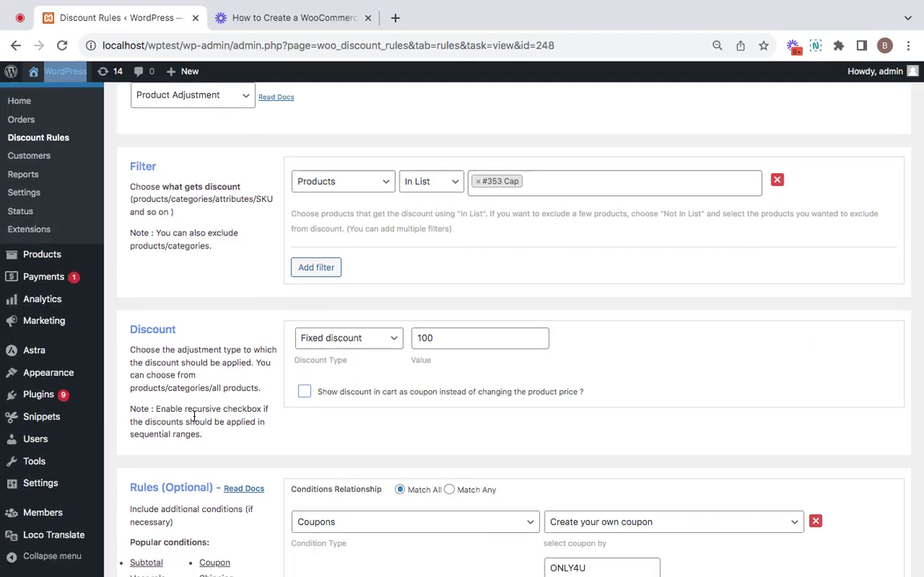
pyautogui.moveTo(52, 406)
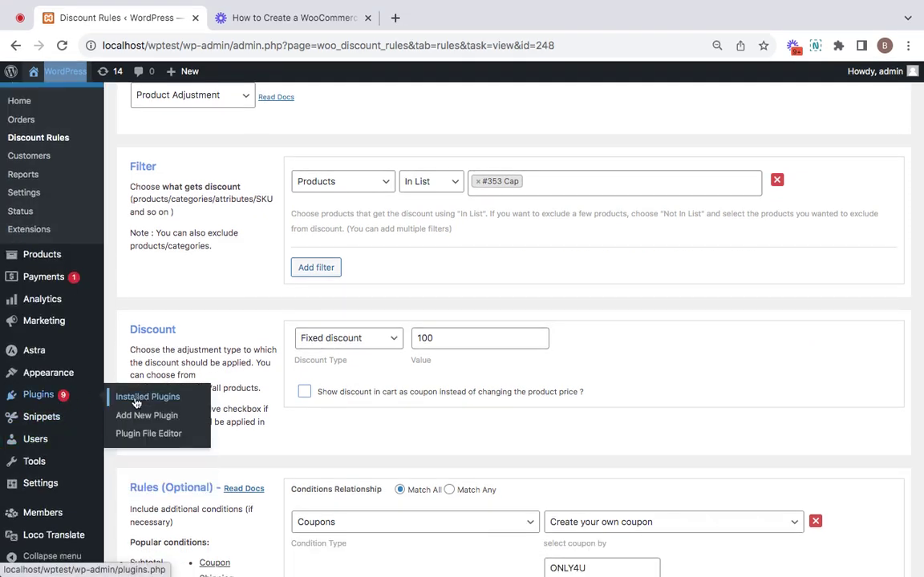
# Step: Open the customer user's profile for editing from the Users admin page
pyautogui.rightClick(53, 440)
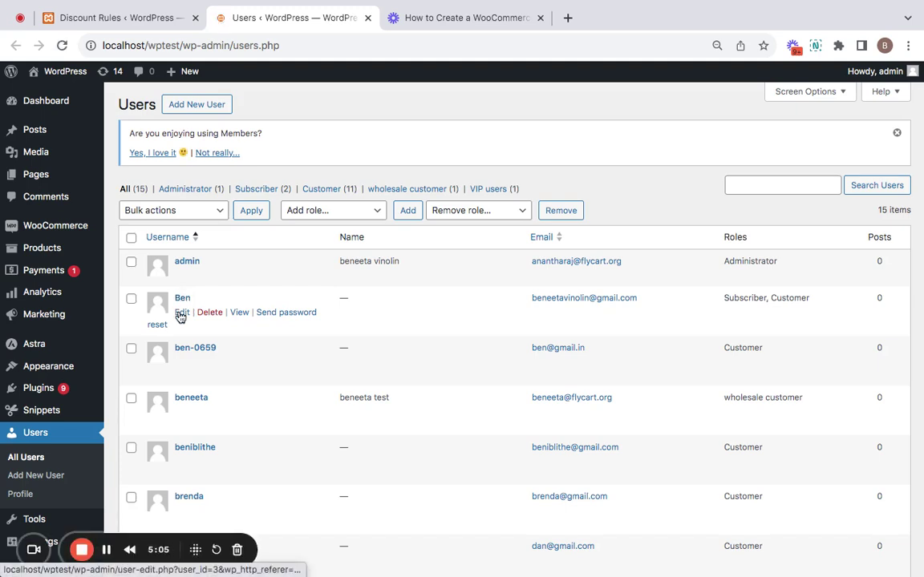
pyautogui.click(180, 314)
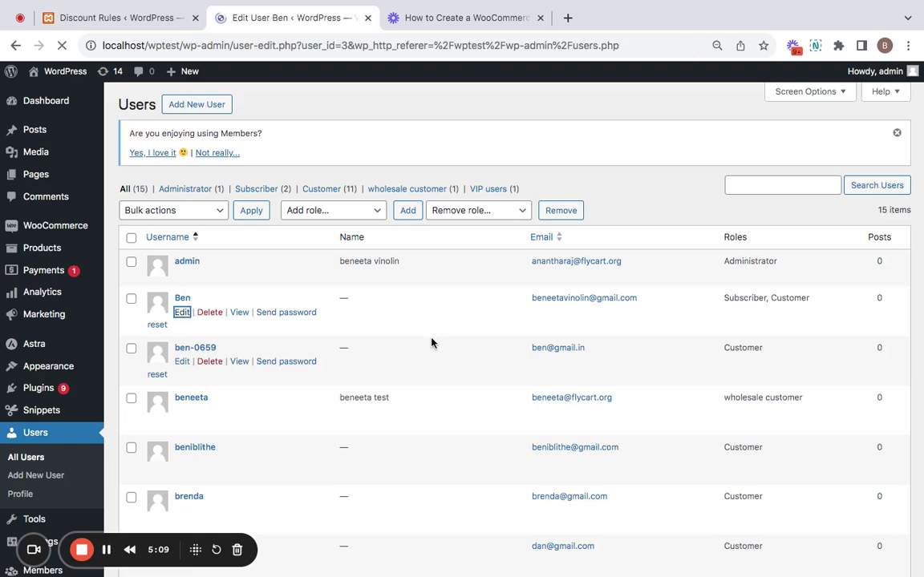
pyautogui.scroll(-2, 431, 344)
pyautogui.scroll(-4, 432, 344)
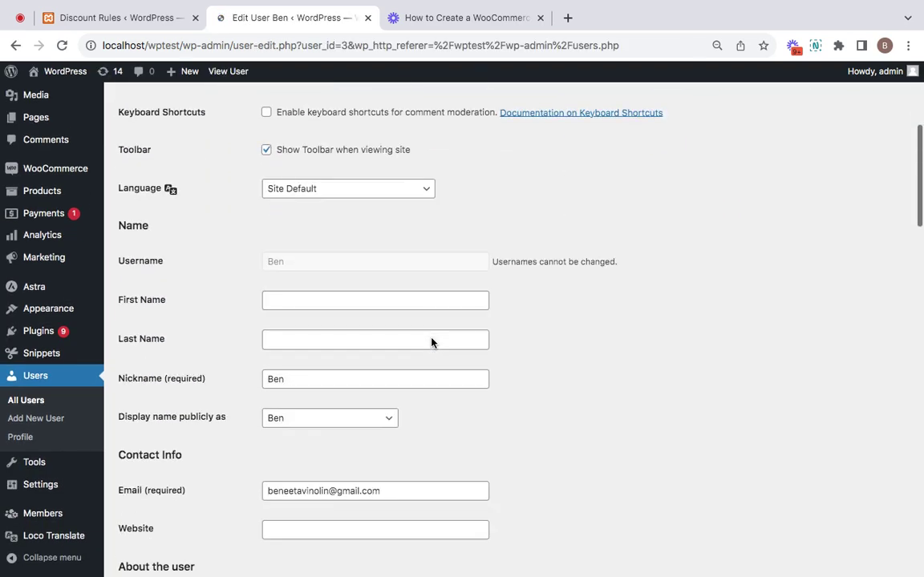
pyautogui.scroll(-2, 386, 345)
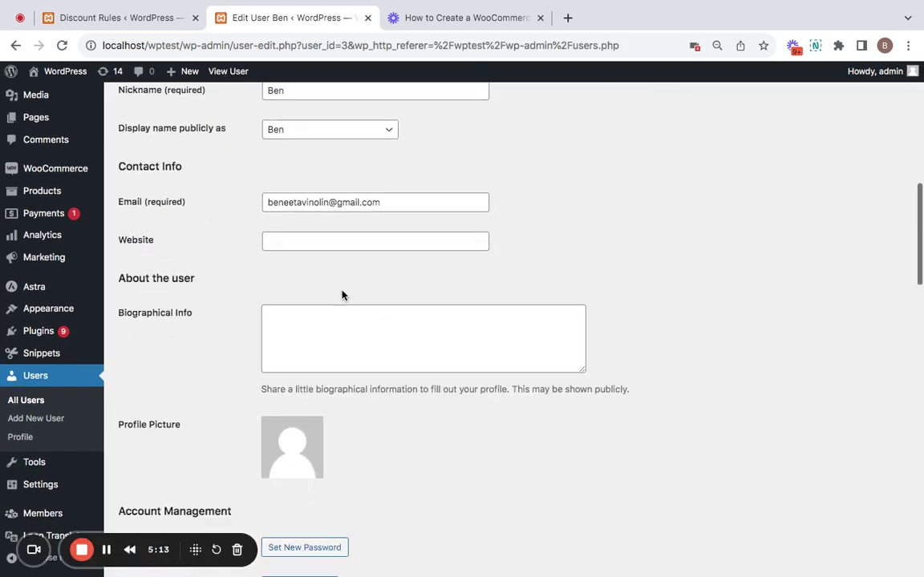
pyautogui.scroll(-4, 315, 256)
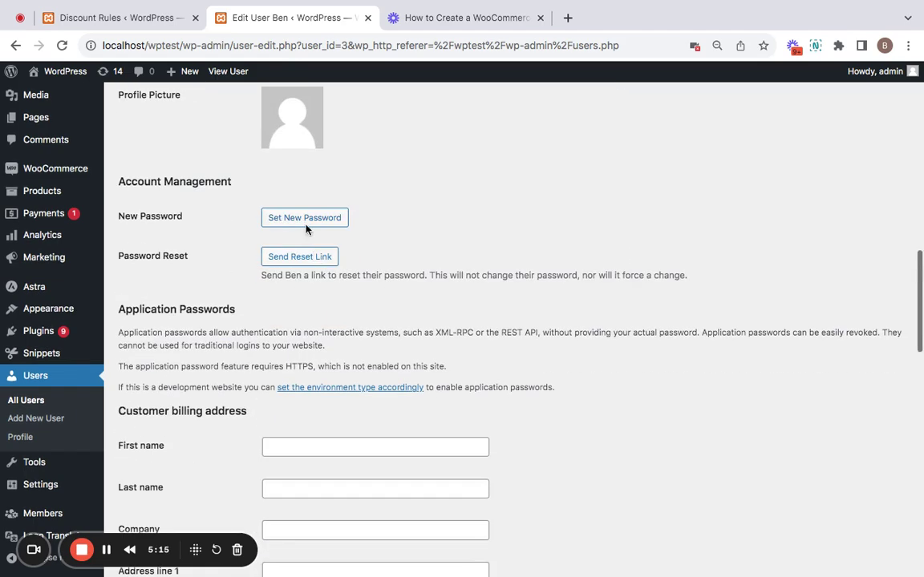
# Step: Generate a new strong password, copy it, and save it with Update User
pyautogui.click(310, 217)
pyautogui.moveTo(420, 249); pyautogui.dragTo(259, 255)
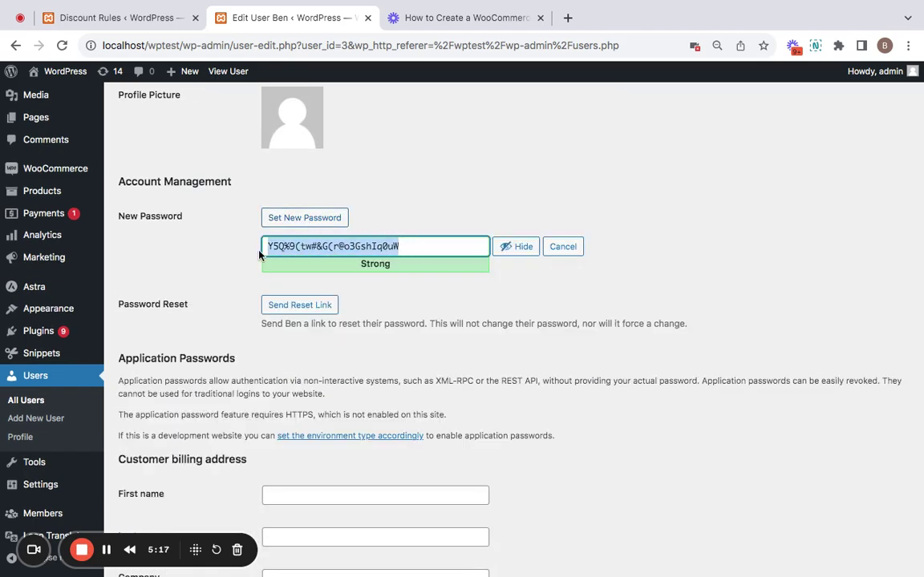
pyautogui.scroll(-15, 209, 415)
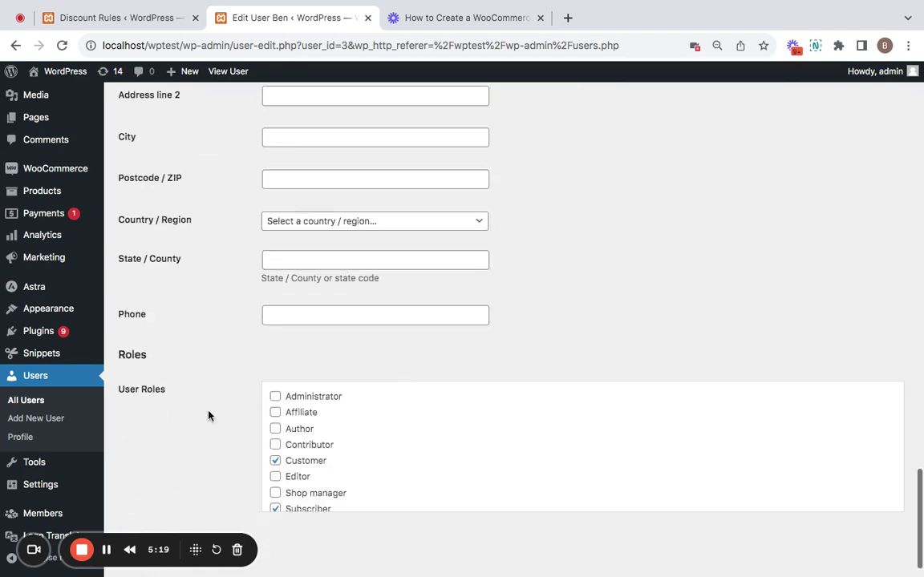
pyautogui.click(157, 510)
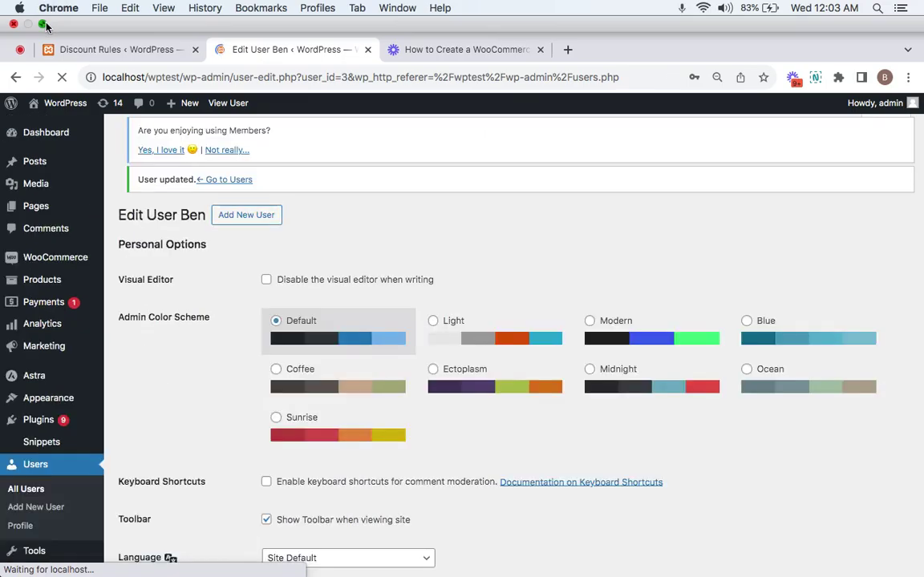
pyautogui.click(44, 24)
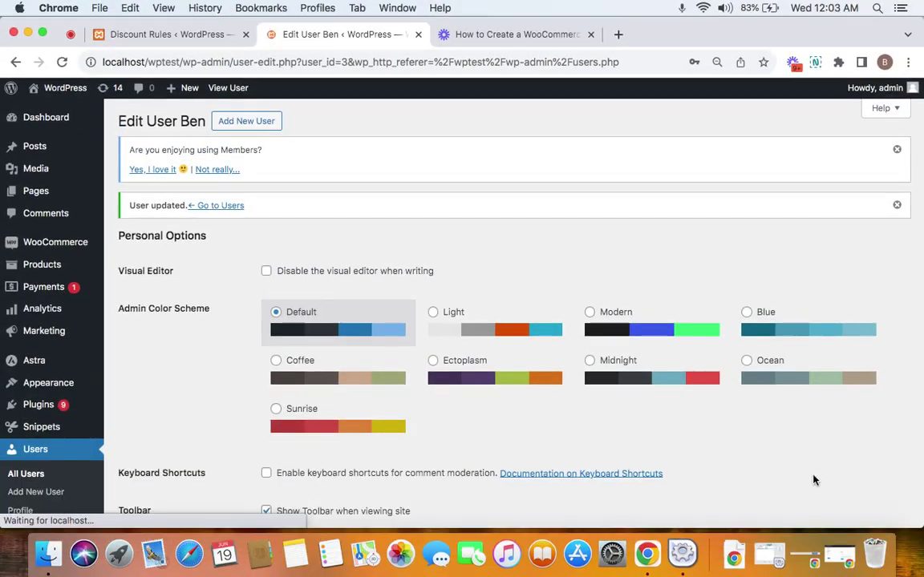
# Step: Log into the storefront's My account as the customer with their e-mail and the copied password
pyautogui.click(844, 564)
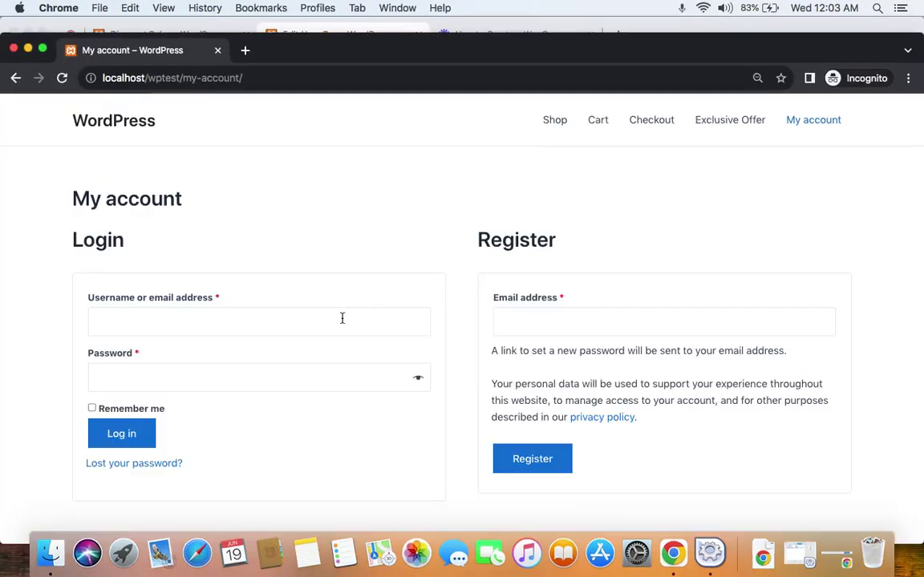
pyautogui.click(342, 319)
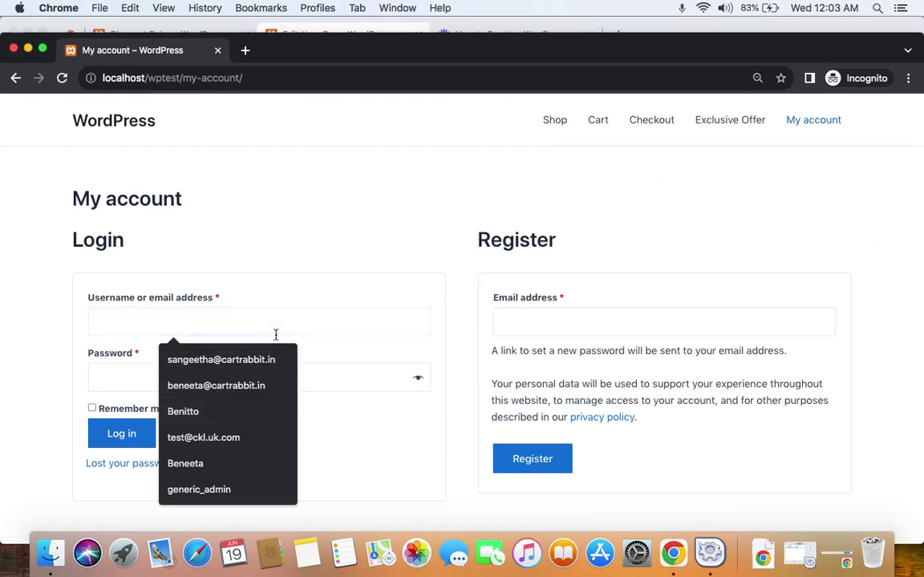
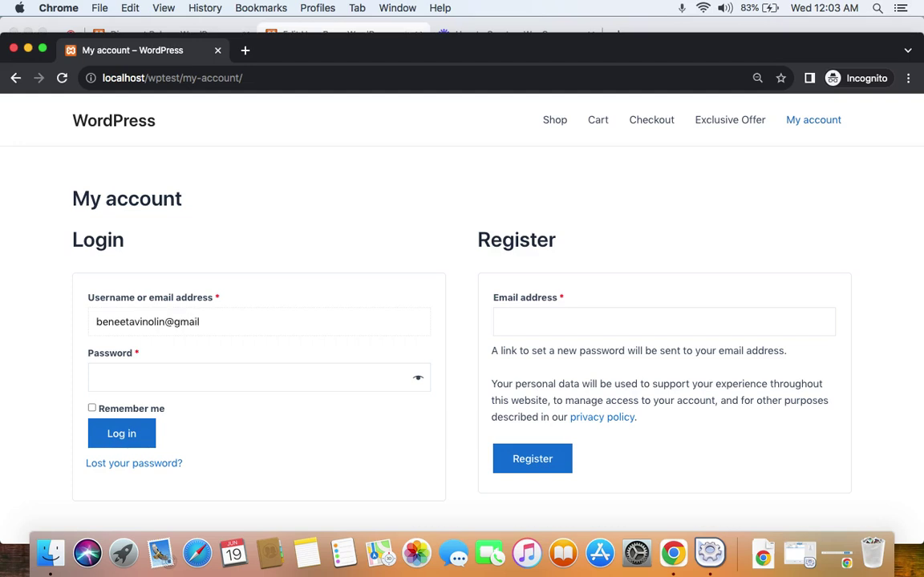
pyautogui.click(174, 380)
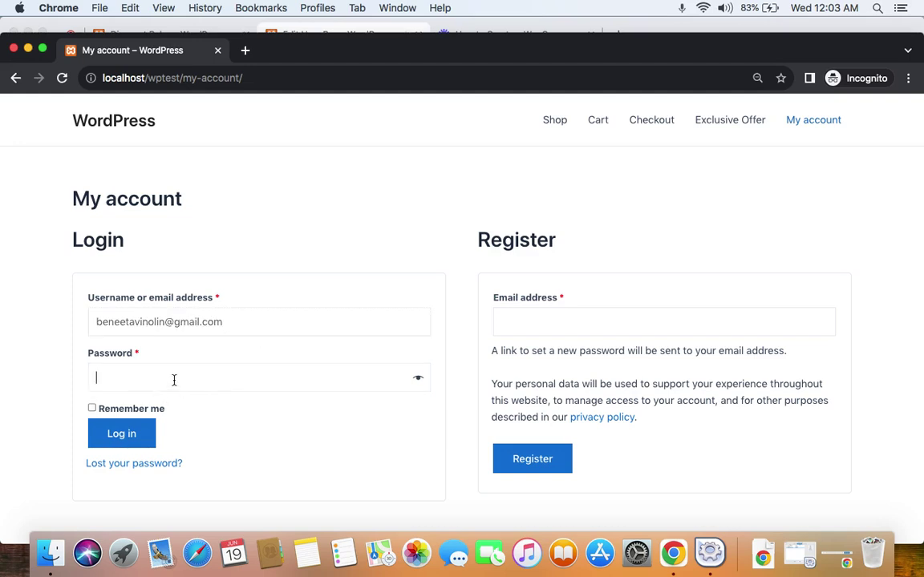
pyautogui.press('super+v')
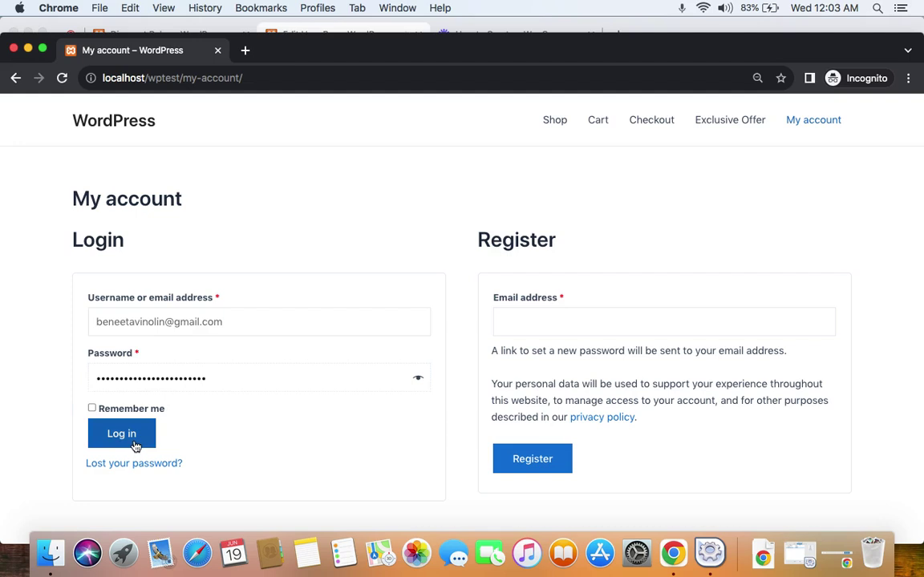
pyautogui.click(136, 443)
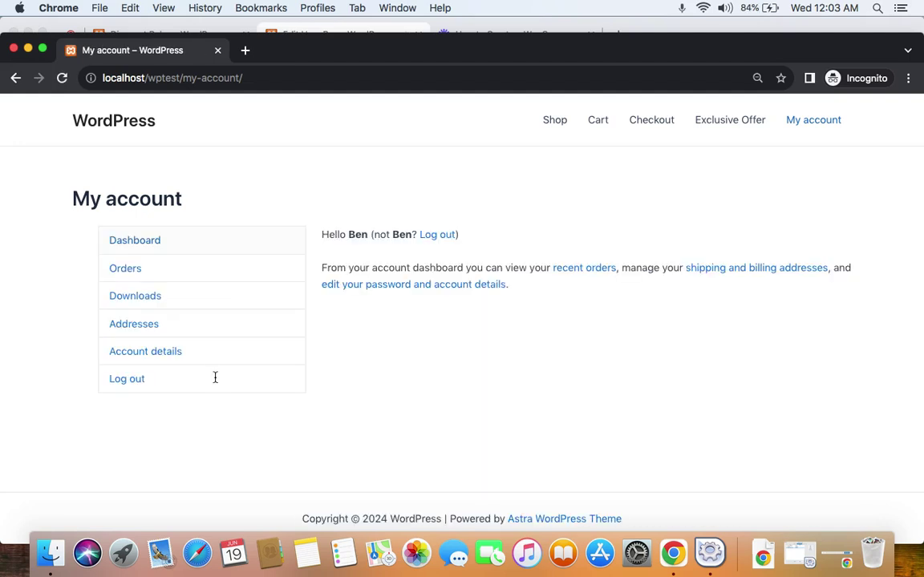
# Step: Add one Cap from the shop to the cart: $2,100, totalling $2,110 with flat-rate shipping
pyautogui.click(598, 120)
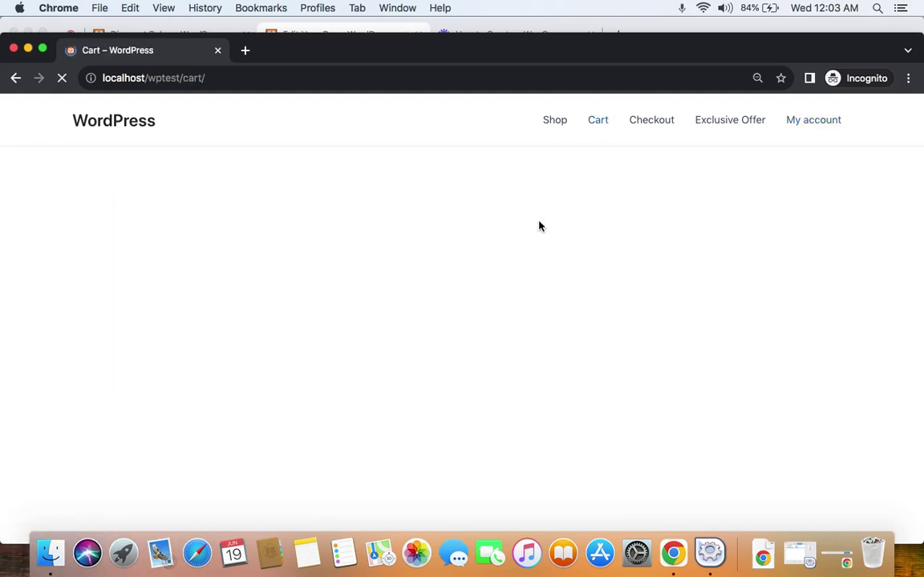
pyautogui.click(170, 301)
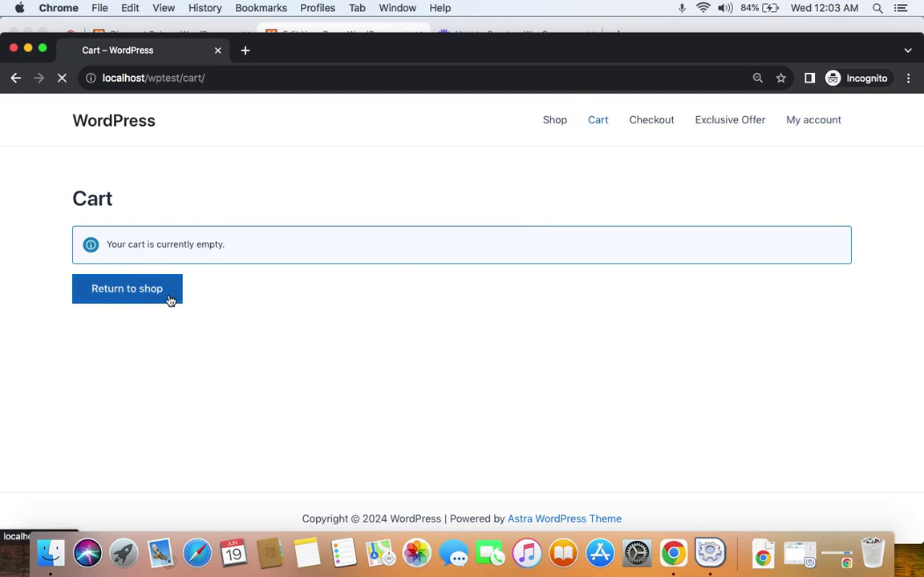
pyautogui.scroll(-3, 391, 354)
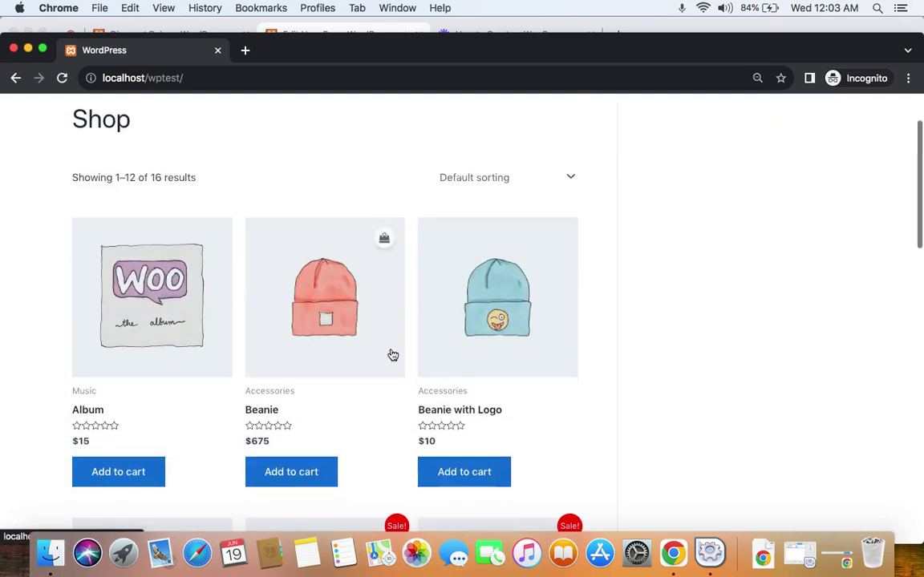
pyautogui.scroll(-2, 392, 353)
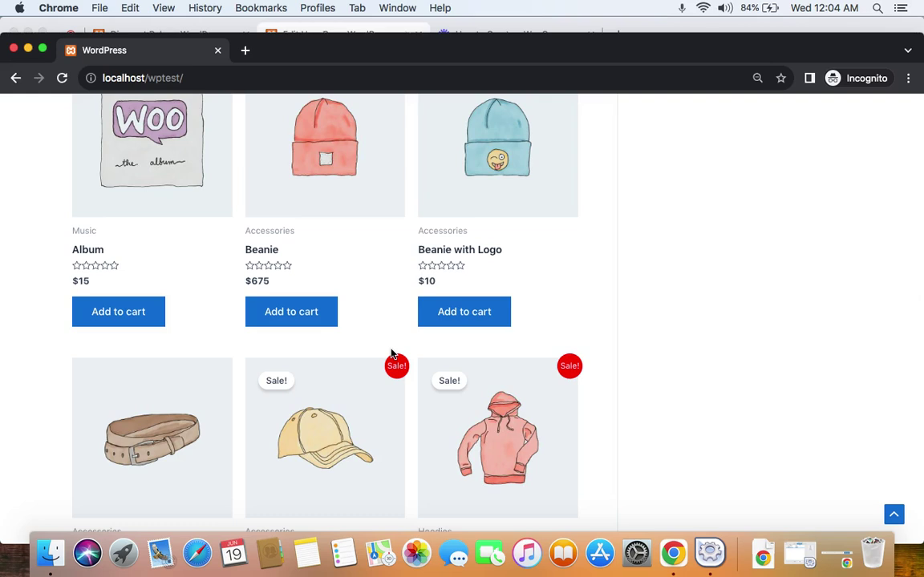
pyautogui.scroll(-3, 391, 354)
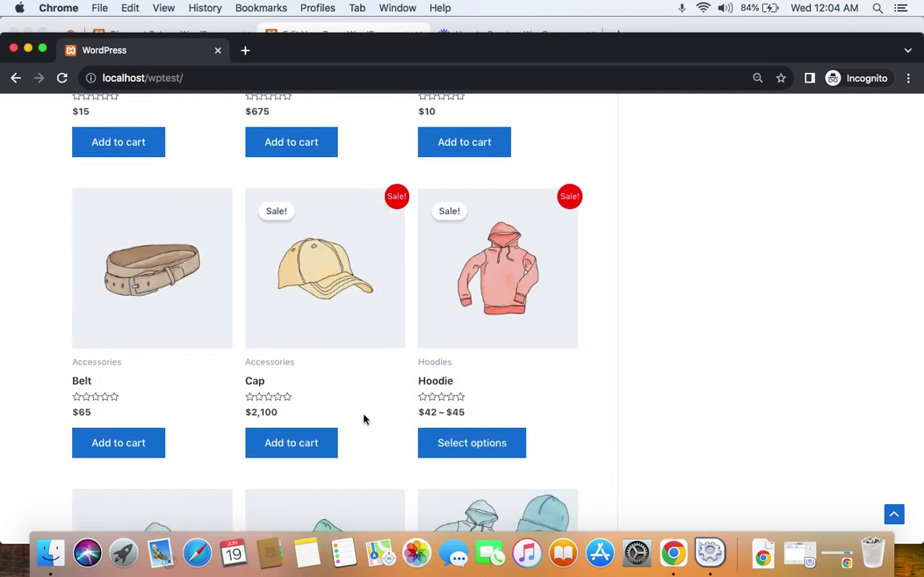
pyautogui.click(293, 445)
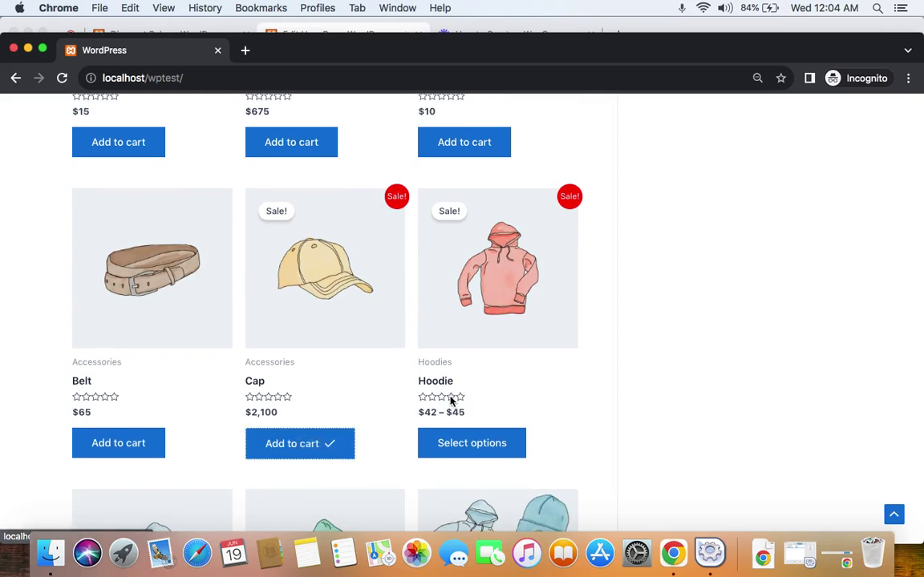
pyautogui.scroll(10, 451, 401)
pyautogui.click(604, 133)
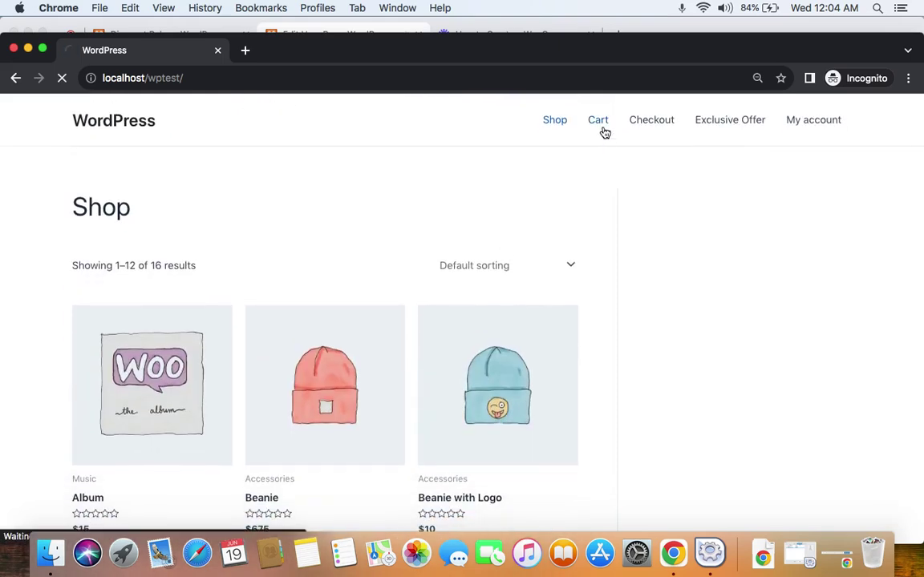
pyautogui.scroll(-2, 646, 361)
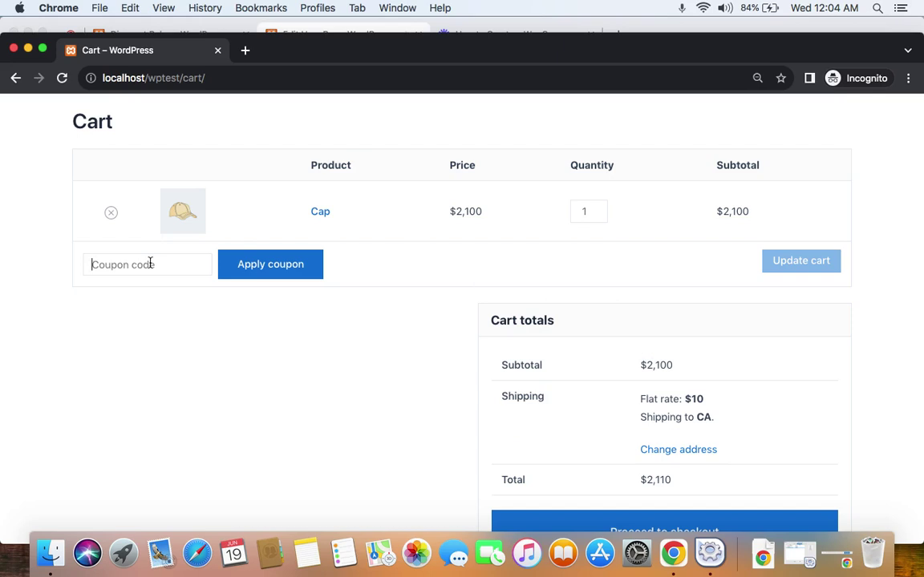
# Step: Apply coupon ONLY4U in the cart, cutting the Cap from $2,100 to $2,000
pyautogui.click(150, 264)
pyautogui.write('ONLY4U')
pyautogui.click(308, 274)
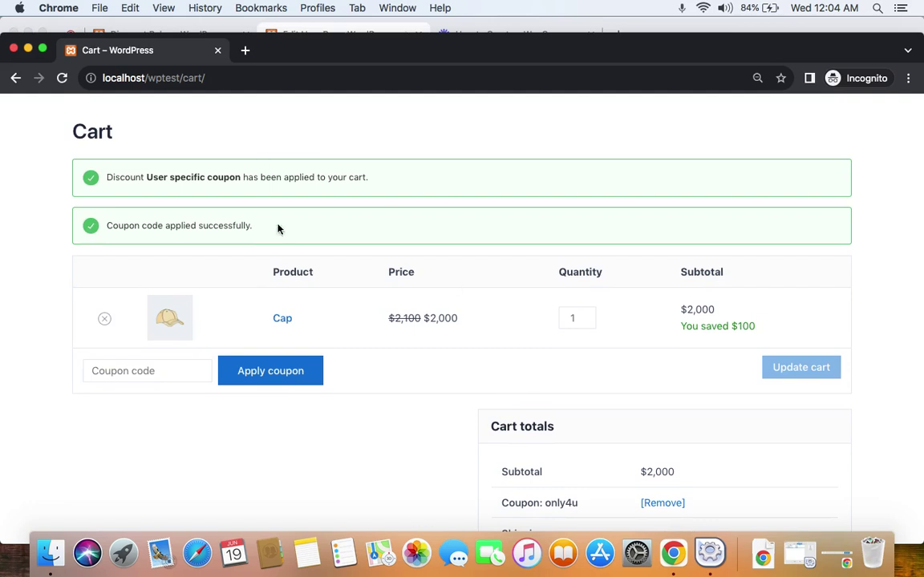
pyautogui.scroll(-1, 475, 346)
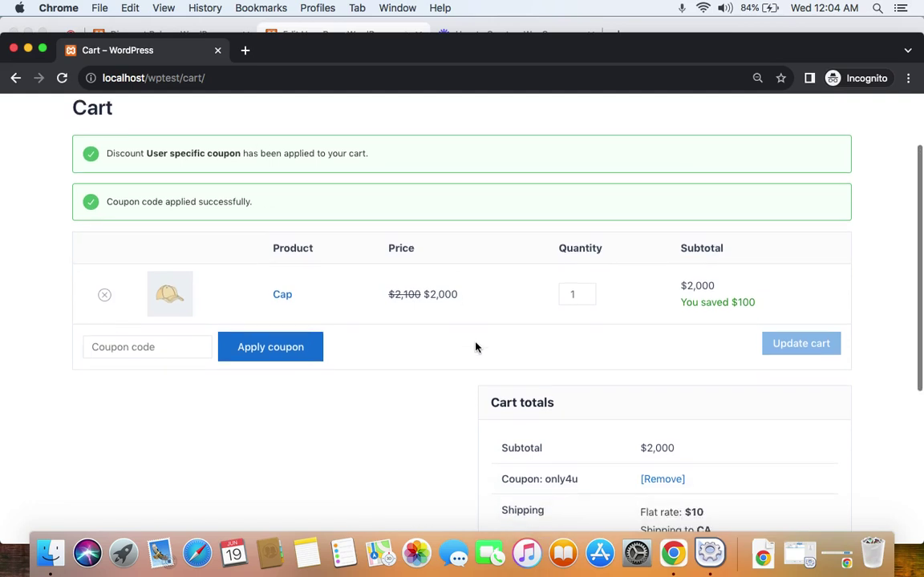